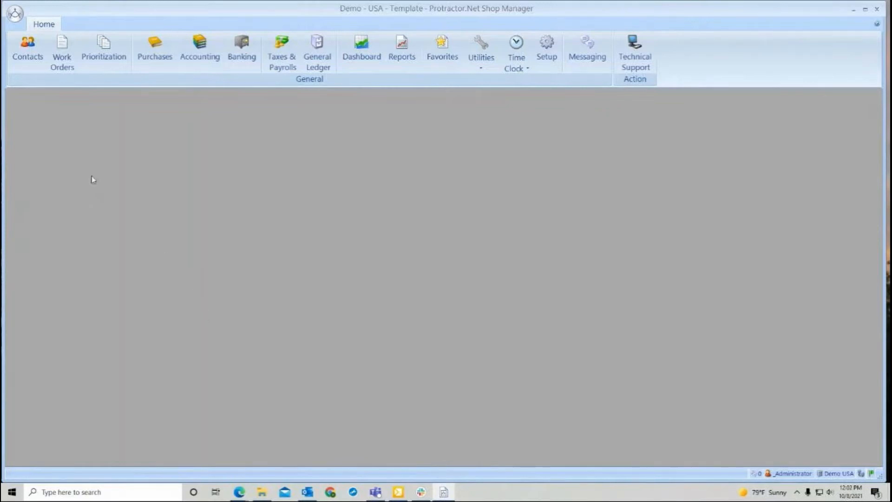
Search the contacts for "truck" and open the Truck Trucking contact
left_click(26, 49)
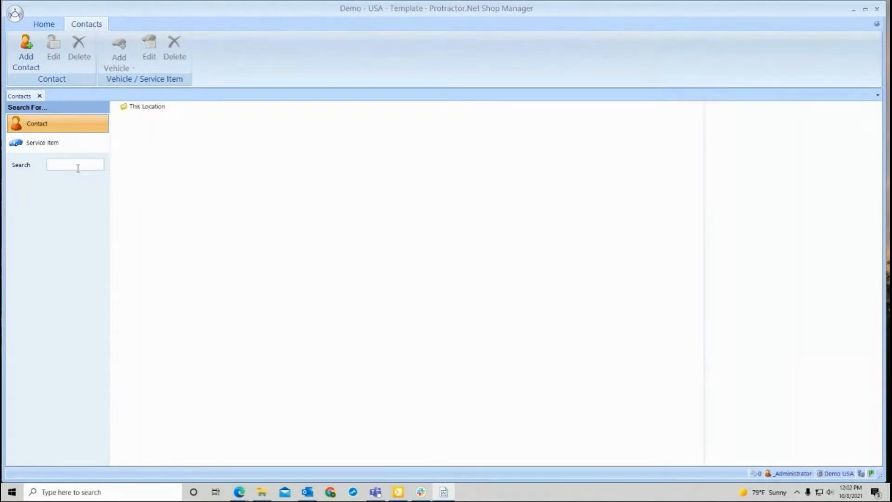
type("truck")
key("Return")
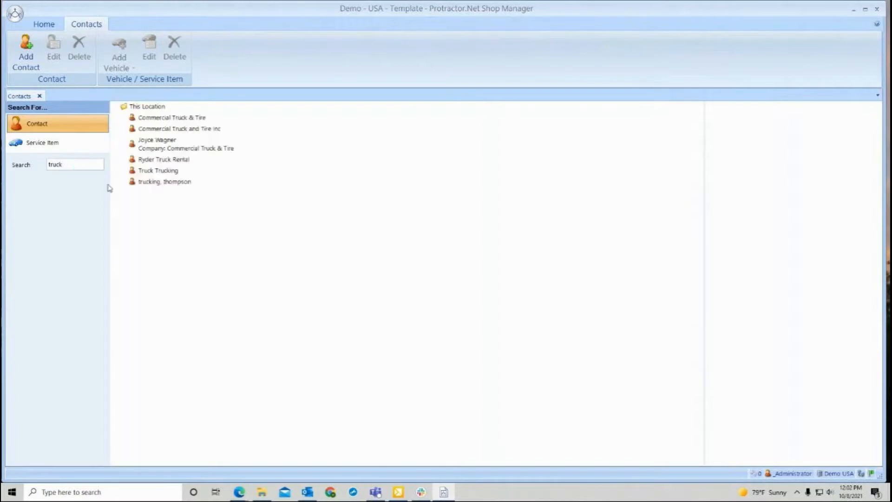
left_click(148, 172)
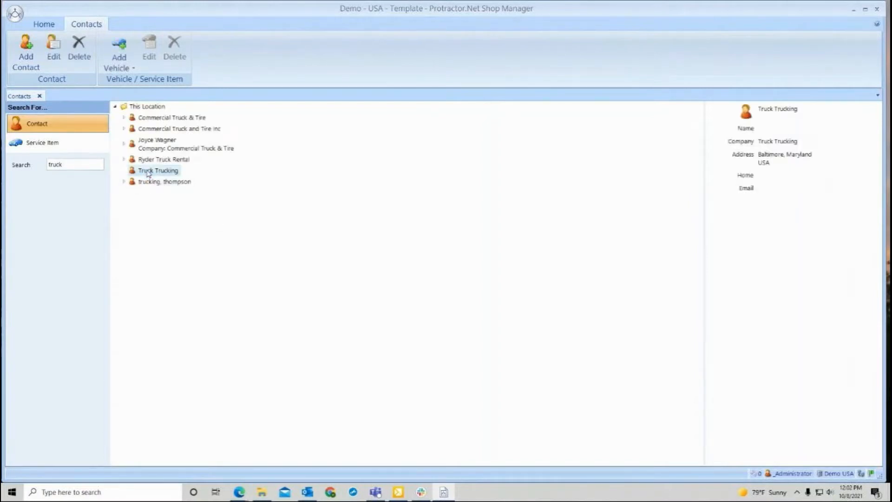
right_click(148, 173)
left_click(166, 188)
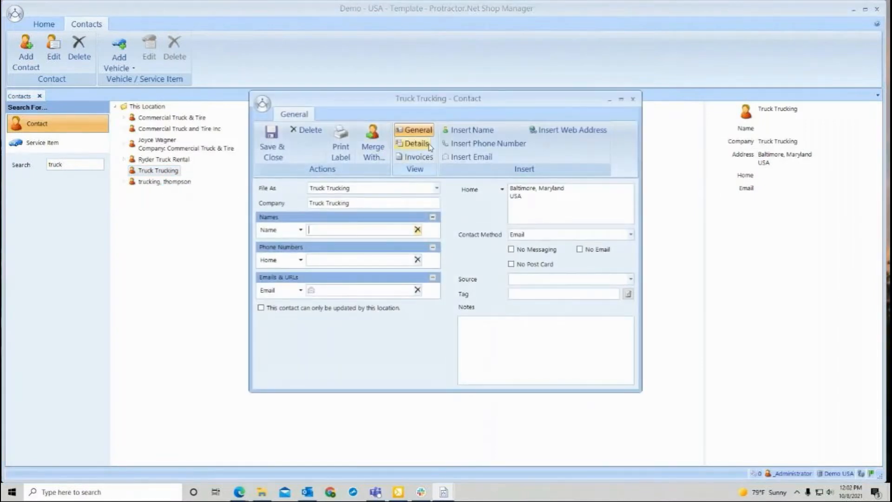
Check Truck Trucking's receivable account association in its accounting details, then save and close the contact
left_click(416, 143)
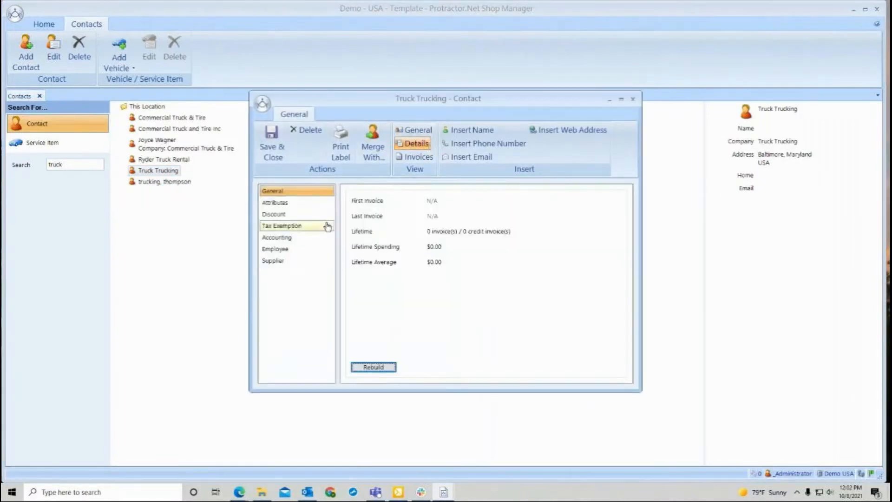
left_click(289, 239)
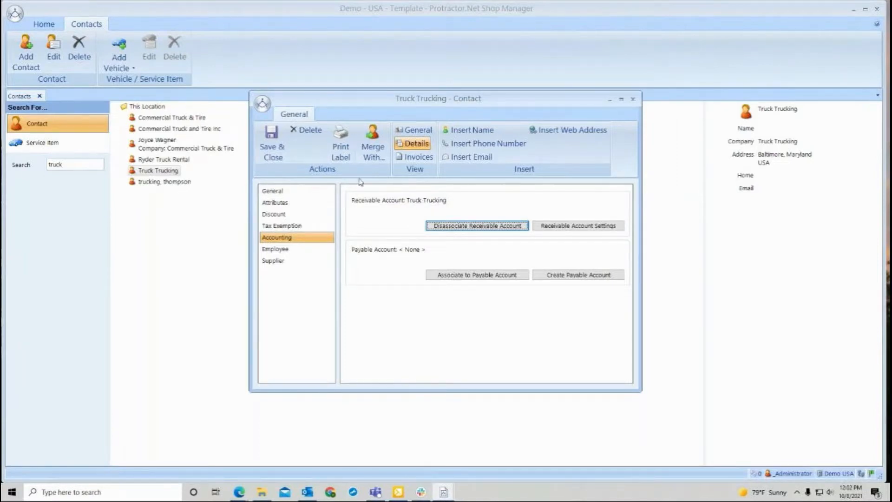
left_click(272, 139)
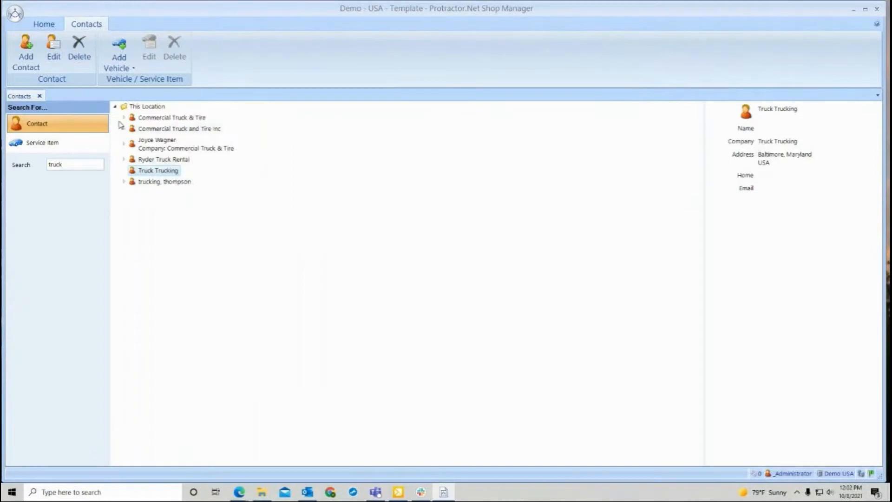
Start a new contact with the company name Car Lot Express
left_click(40, 73)
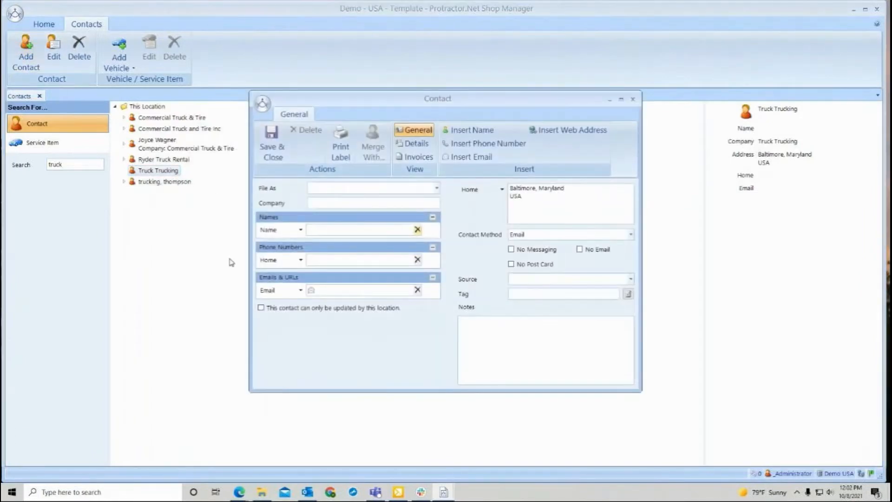
left_click(327, 203)
type("Car Lot E")
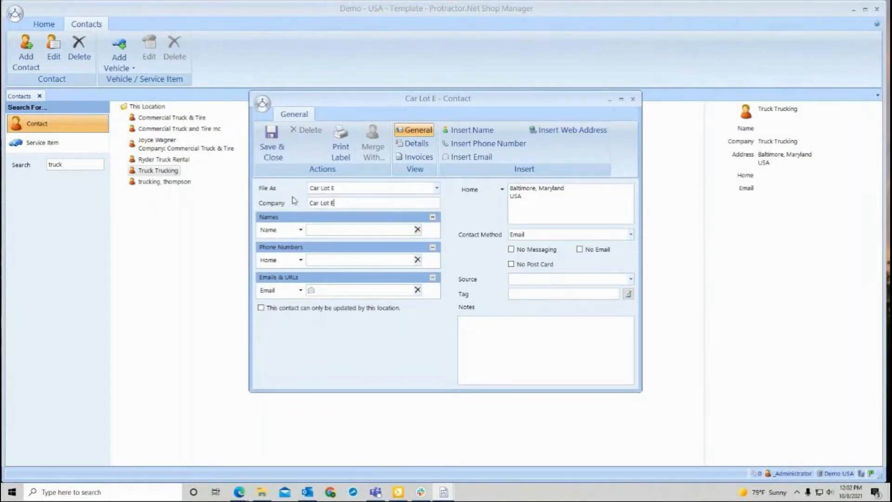
type("xpress")
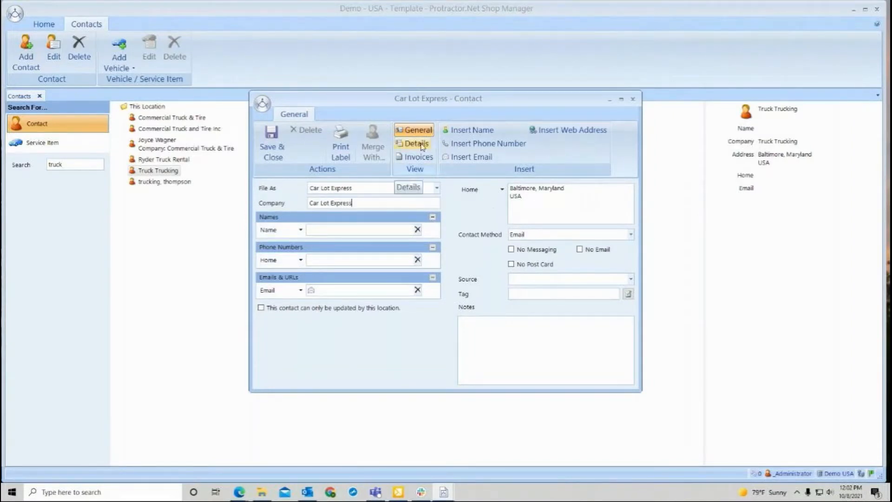
Create a receivable account for Car Lot Express with the default settings, saving the contact and closing the contacts list
left_click(422, 145)
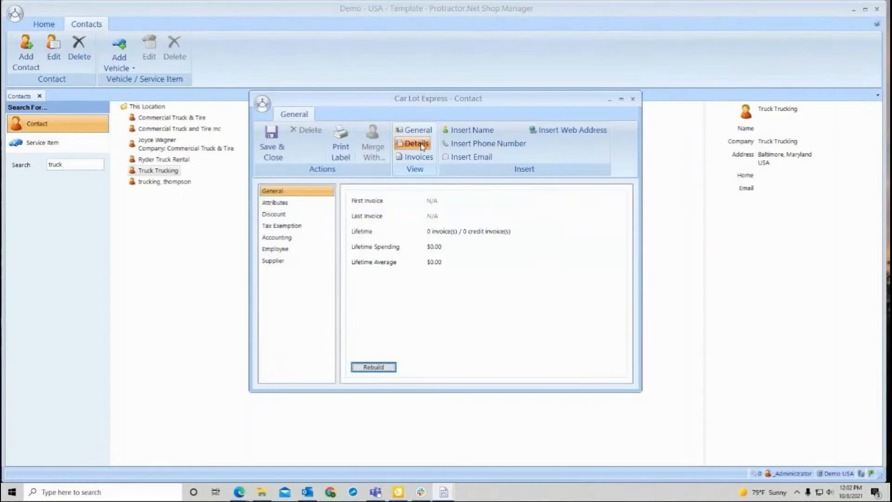
left_click(287, 238)
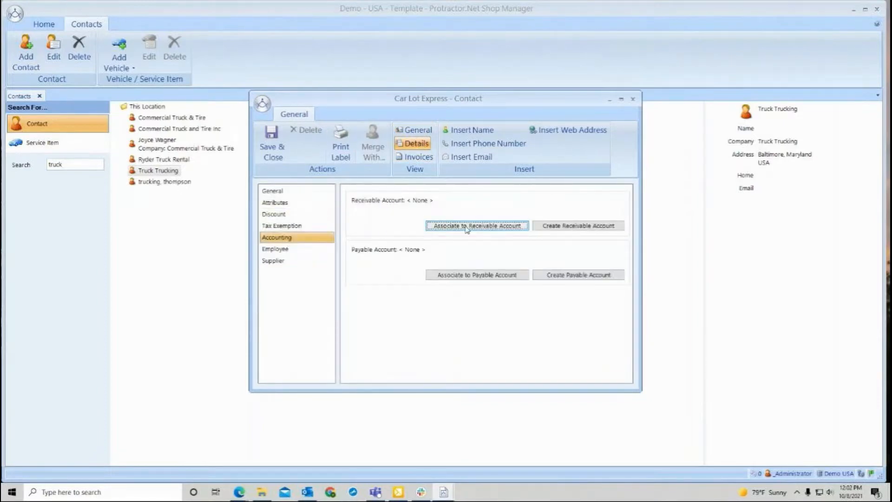
left_click(550, 226)
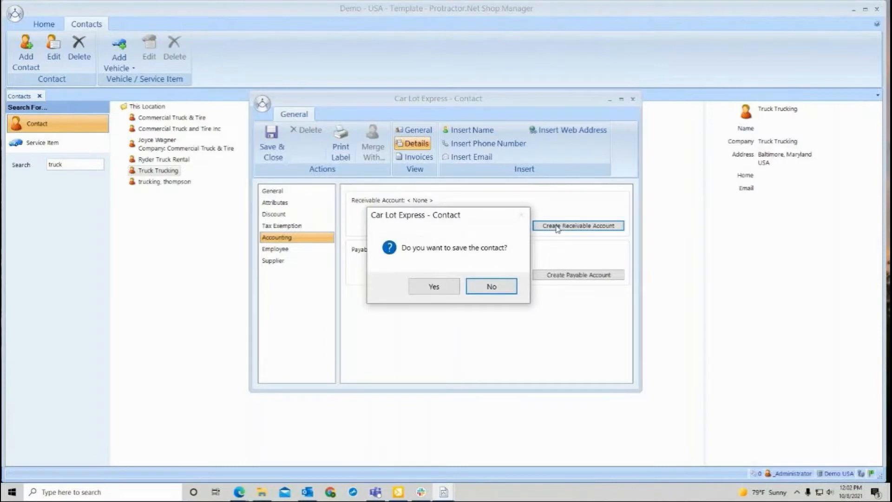
left_click(432, 286)
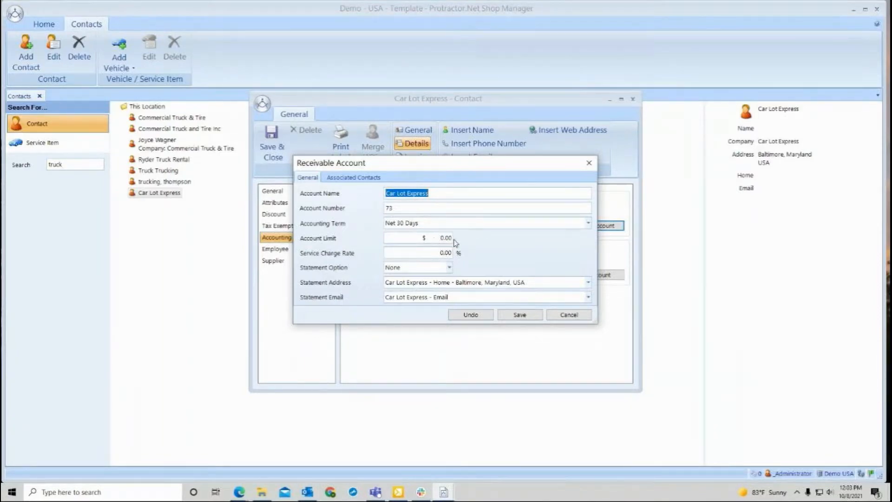
left_click(519, 315)
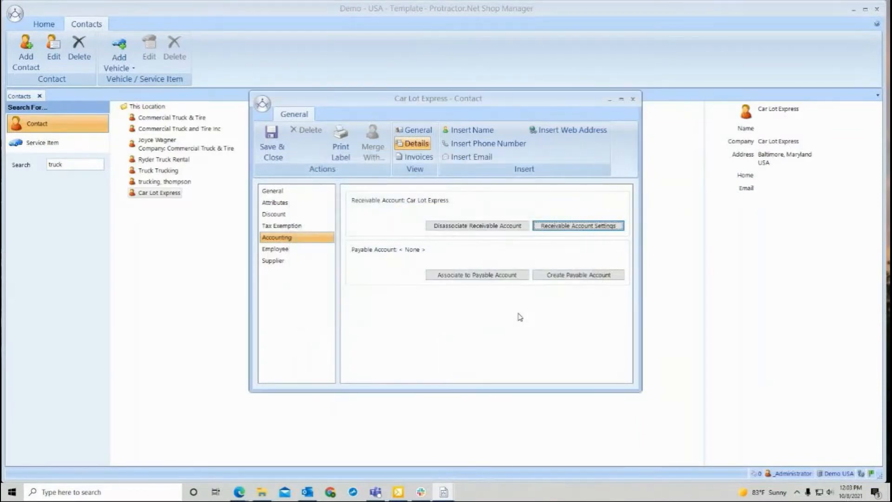
left_click(272, 140)
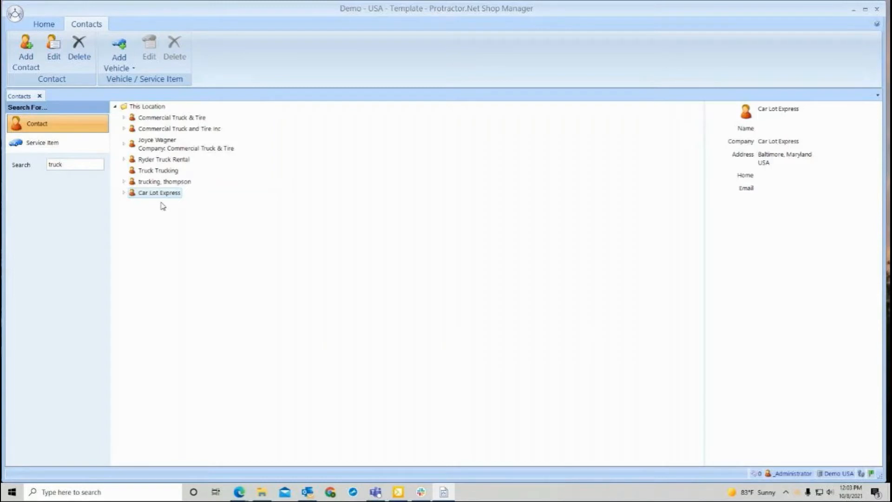
left_click(39, 96)
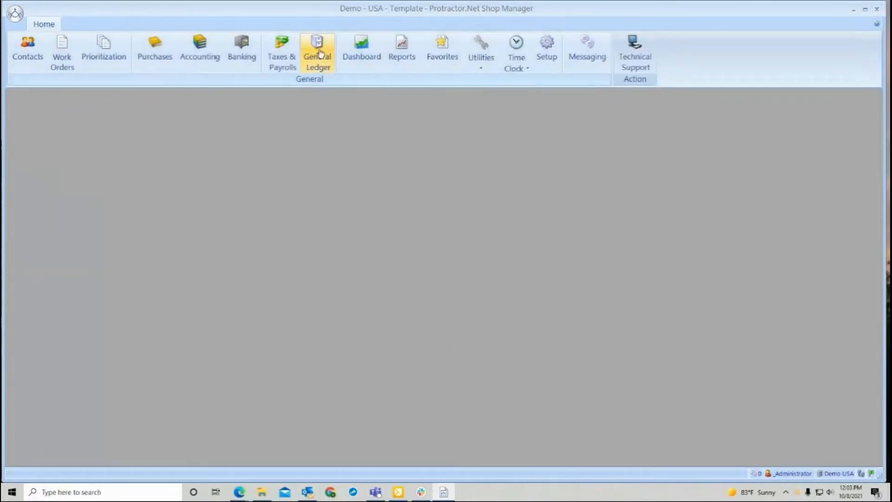
Start a new general ledger transaction dated 09/30/2021
left_click(319, 54)
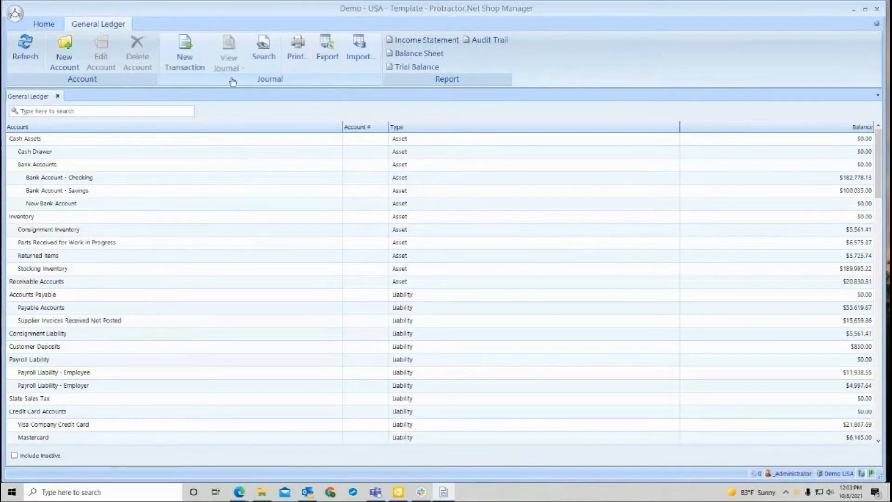
left_click(183, 55)
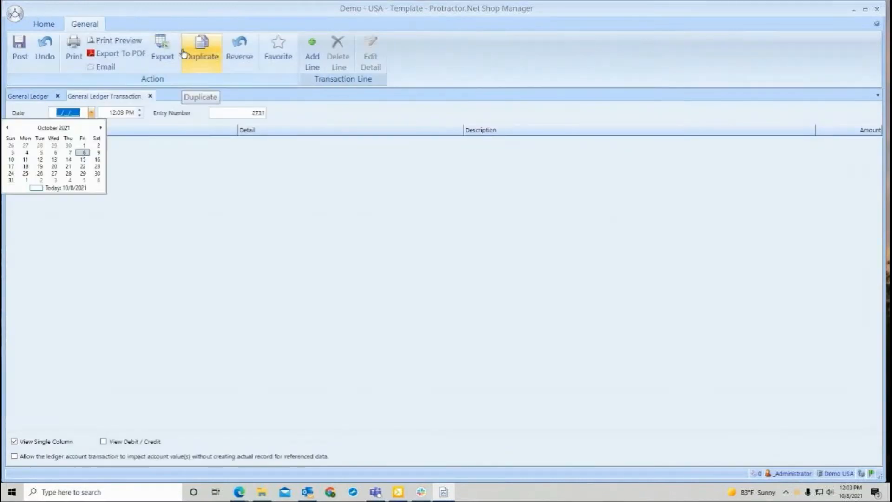
left_click(69, 147)
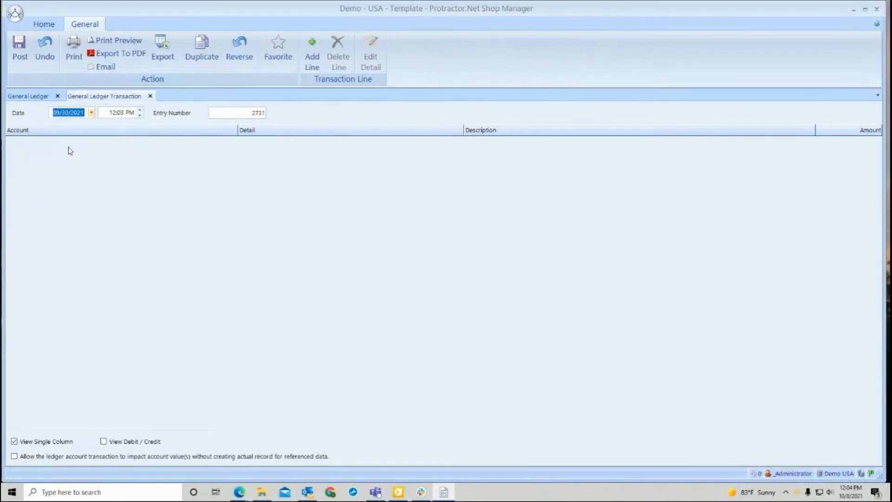
Add a Receivable Accounts line to the transaction and assign Truck Trucking as its detail
left_click(312, 60)
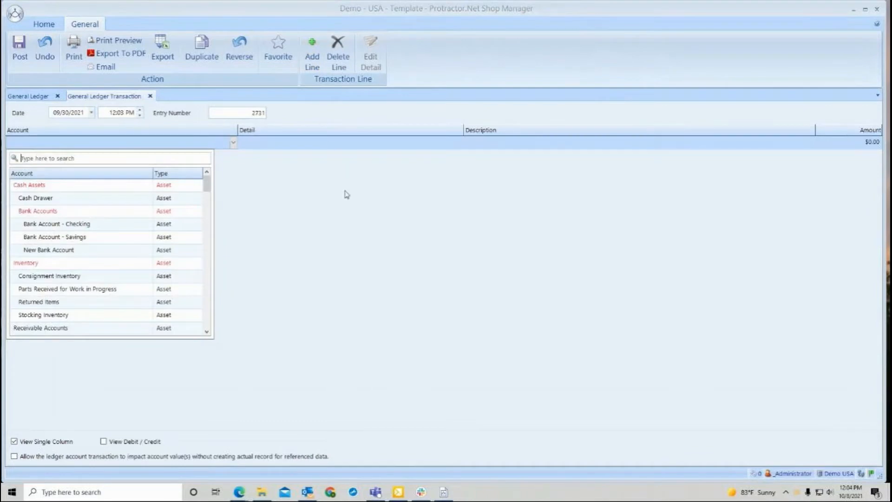
left_click(40, 329)
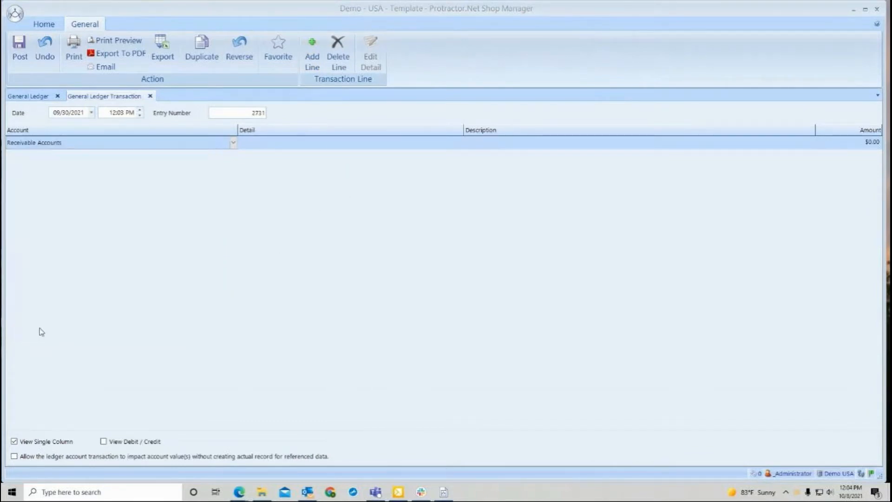
left_click(298, 143)
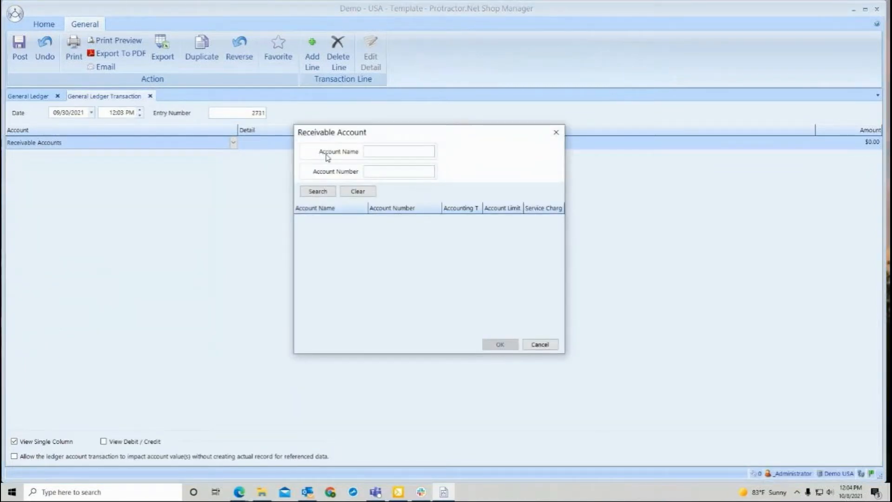
type("truck")
key("Return")
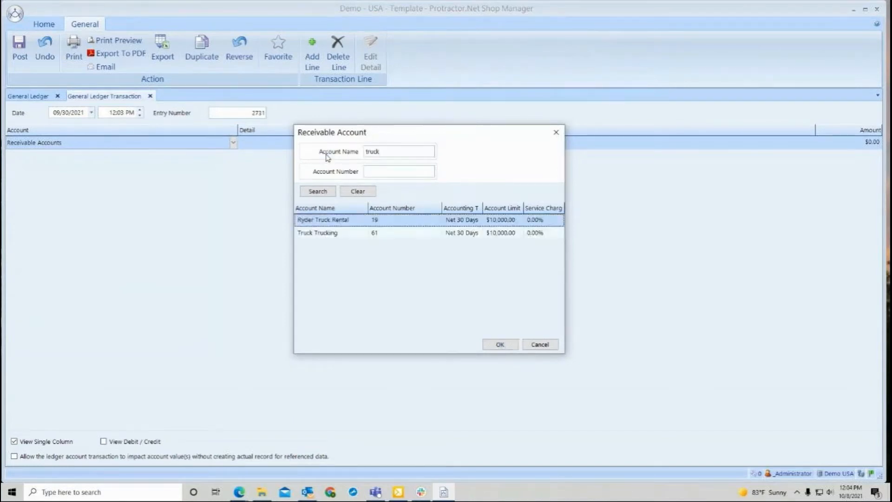
left_click(352, 235)
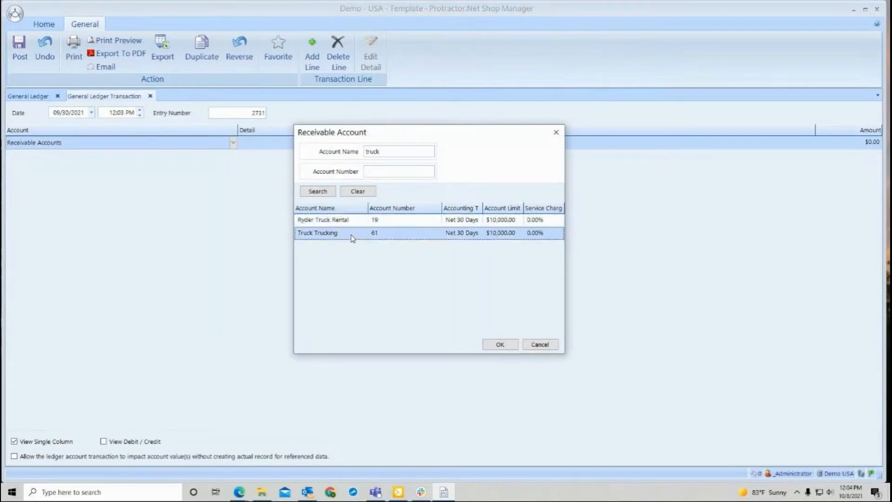
left_click(503, 345)
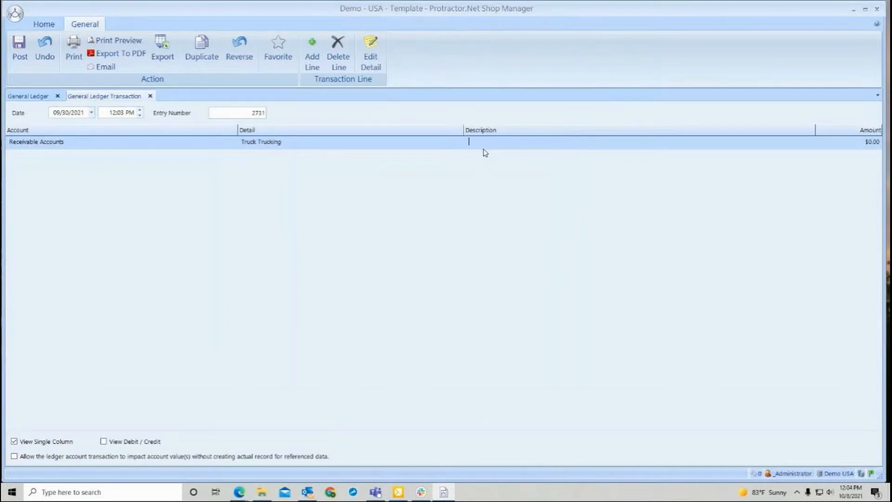
Enter "AR Balance as of 30 Sept 2021" as the Truck Trucking line's description and copy that text
type("AR Balance as of 30 Sept 2021")
left_click_drag(560, 142, 466, 141)
right_click(485, 142)
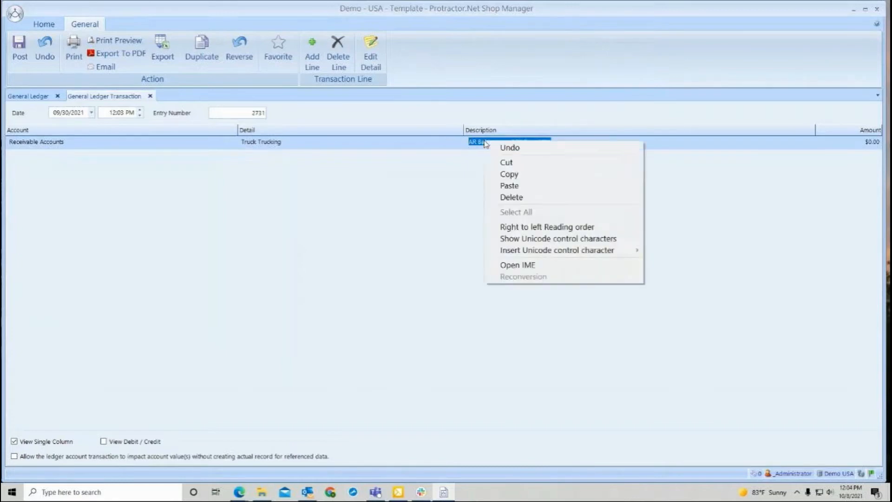
left_click(491, 173)
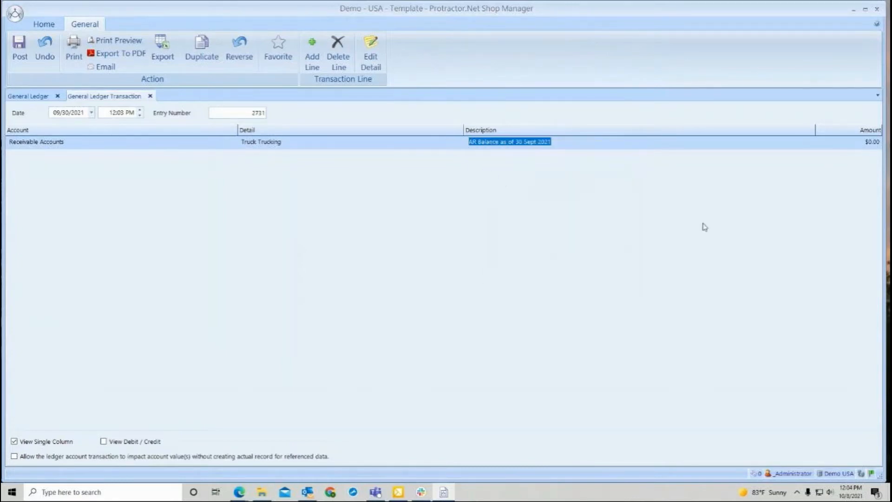
Set the Truck Trucking line's amount to $1,500.00
left_click(843, 141)
left_click_drag(842, 142, 880, 143)
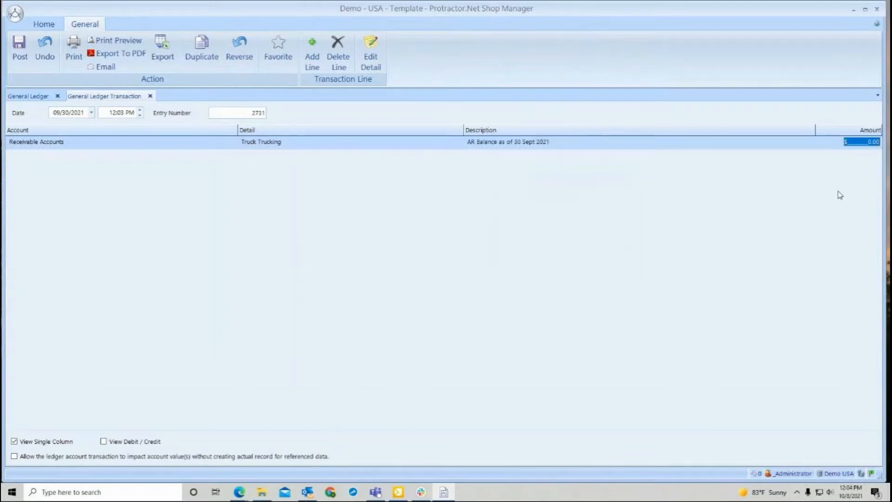
type("1500")
Add a second Receivable Accounts line and assign Car Lot Express as its detail
left_click(314, 57)
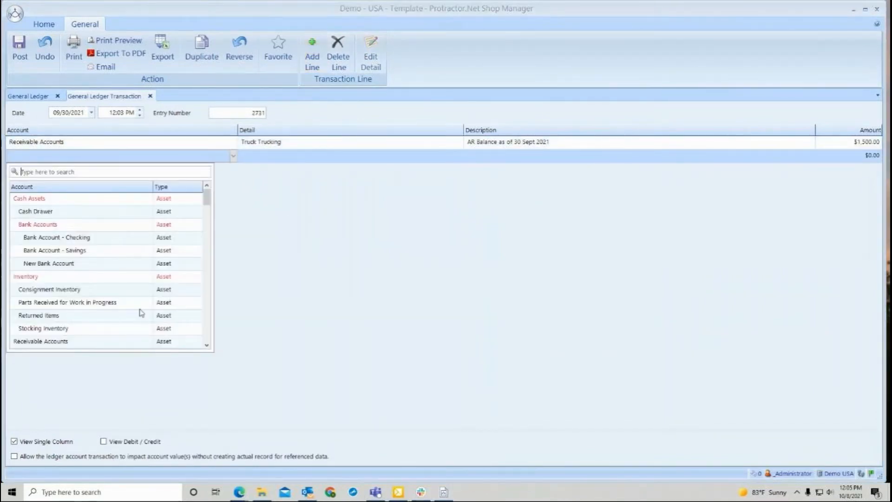
left_click(46, 342)
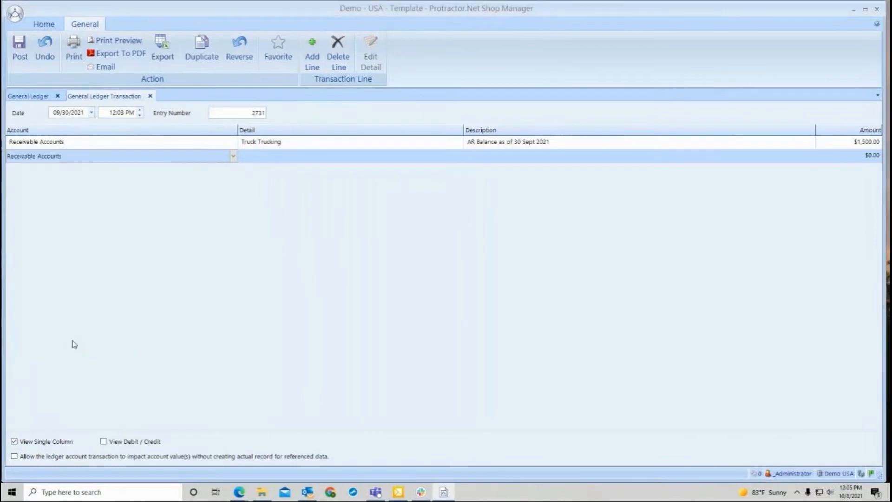
left_click(263, 157)
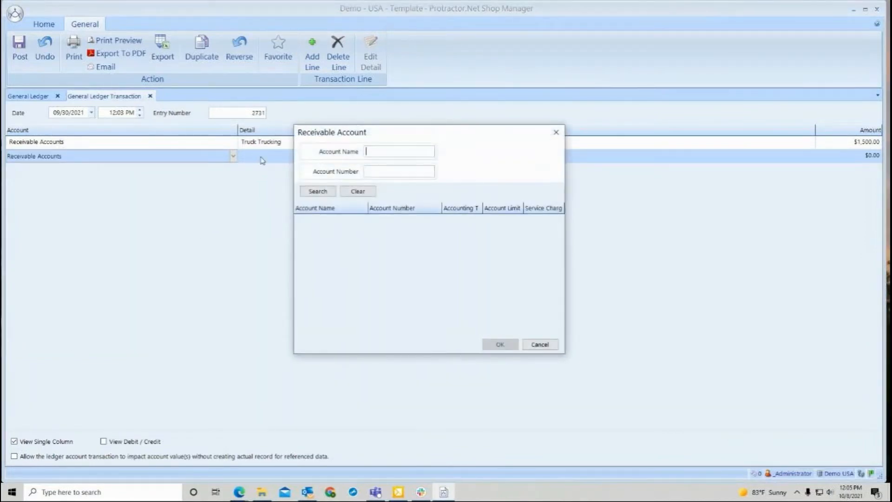
type("car lo")
key("Return")
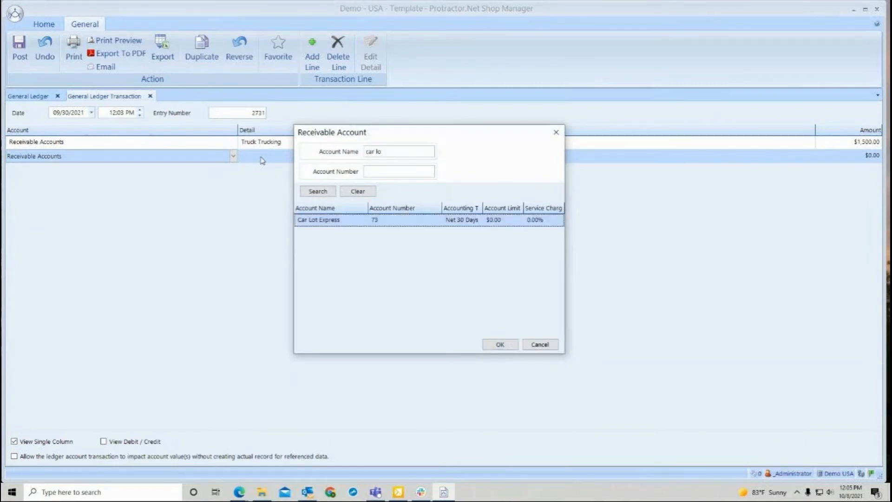
left_click(500, 344)
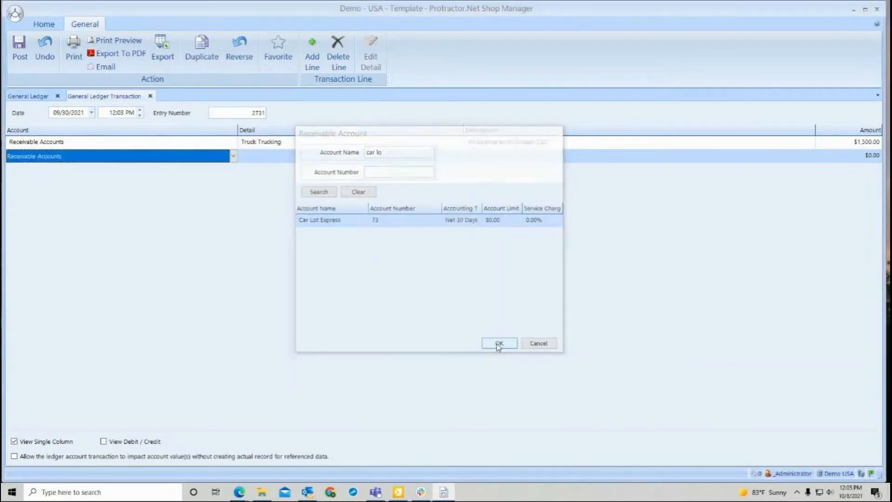
Paste the copied description "AR Balance as of 30 Sept 2021" into the Car Lot Express line and set its amount to $2,000.00
right_click(492, 156)
left_click(517, 202)
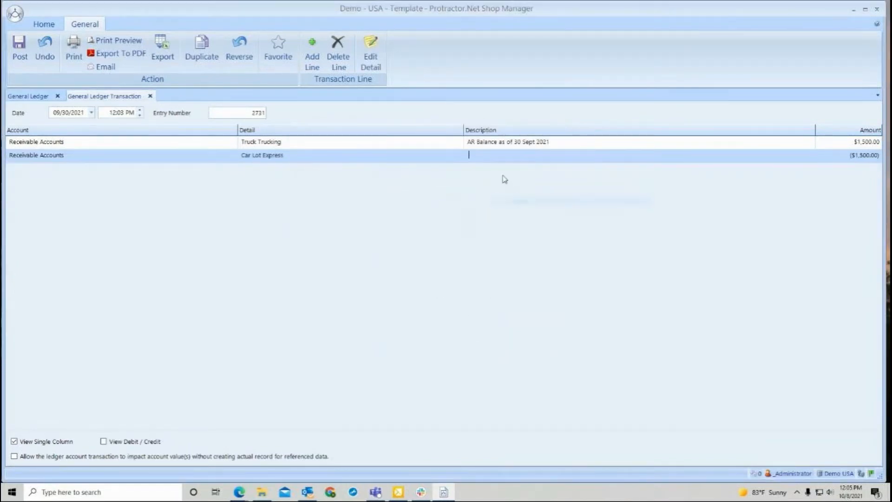
left_click(840, 157)
left_click_drag(834, 155, 886, 157)
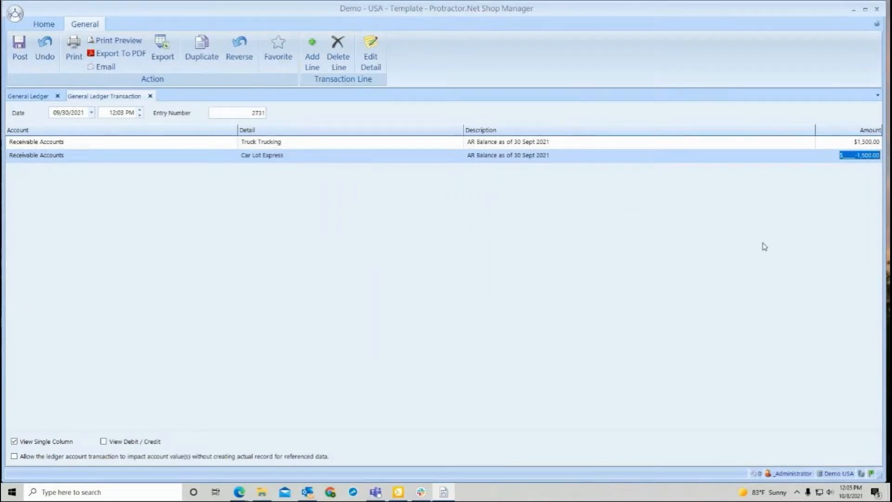
type("2,000")
Add an Opening Balances line with the description "AR Balance as of 30 Sept 2021" and post the transaction
left_click(311, 56)
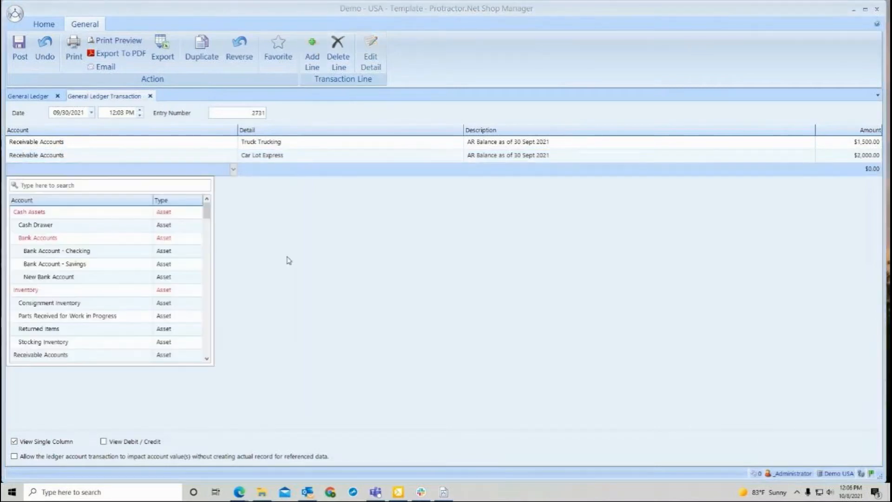
type("op")
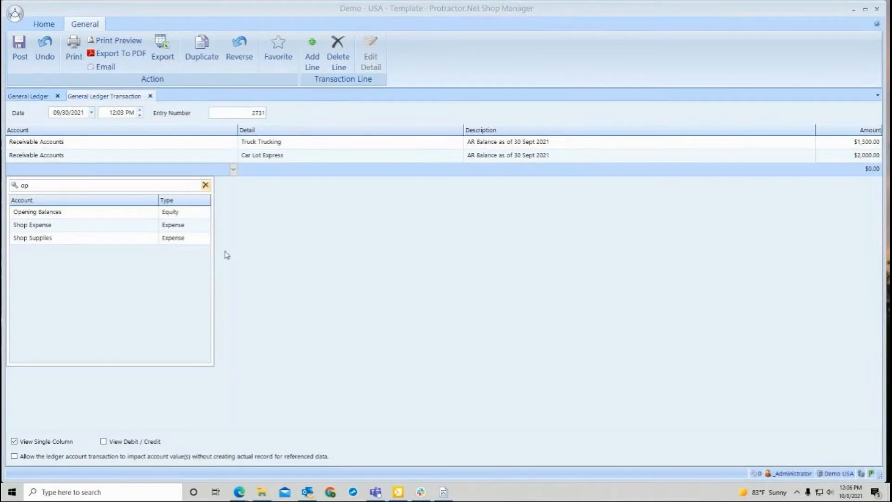
left_click(97, 214)
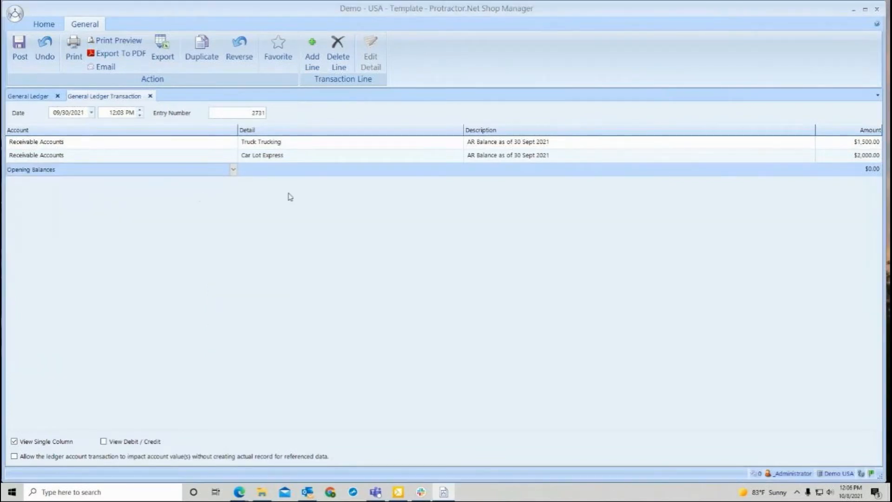
left_click(479, 173)
right_click(480, 173)
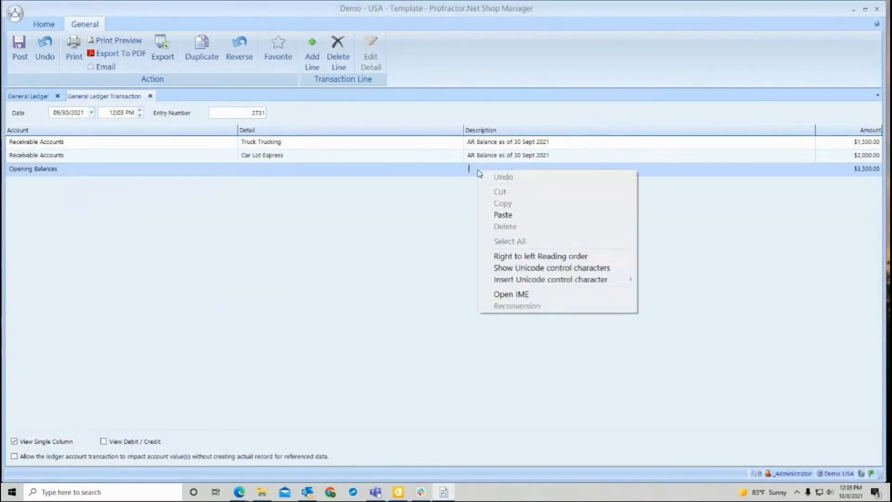
left_click(504, 213)
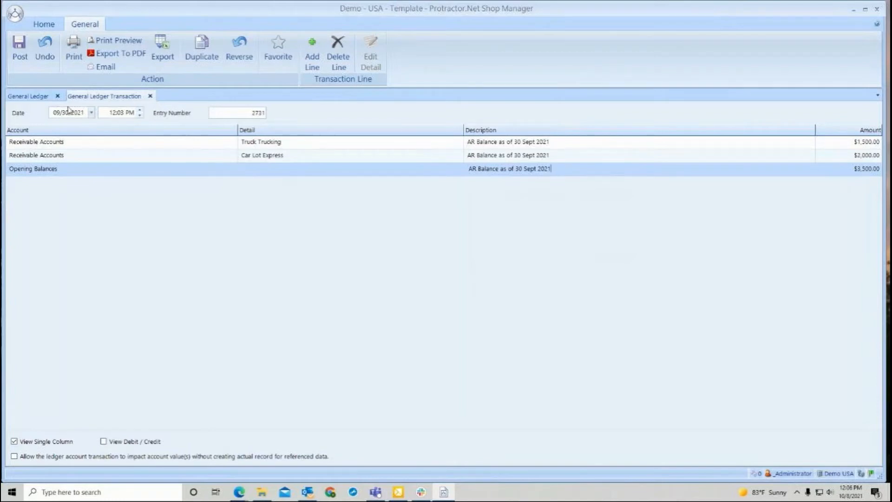
left_click(22, 55)
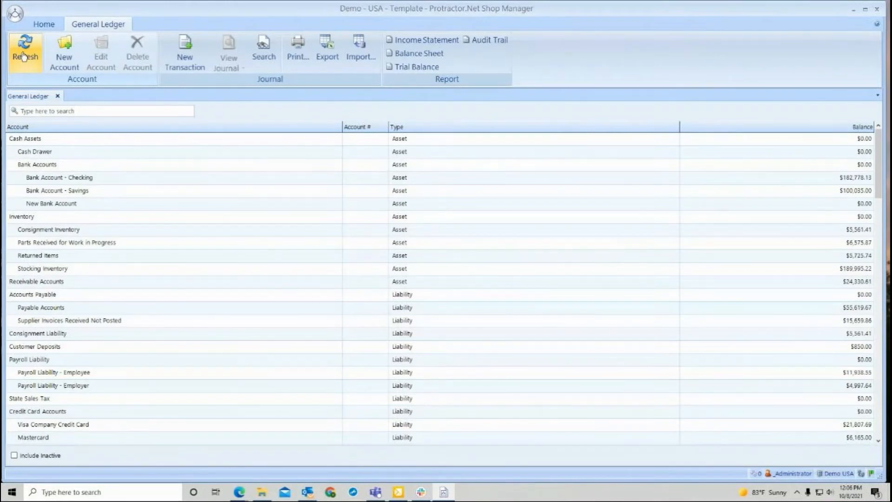
Search the receivable accounts in Accounting for "truck" and display Truck Trucking's transactions
left_click(44, 25)
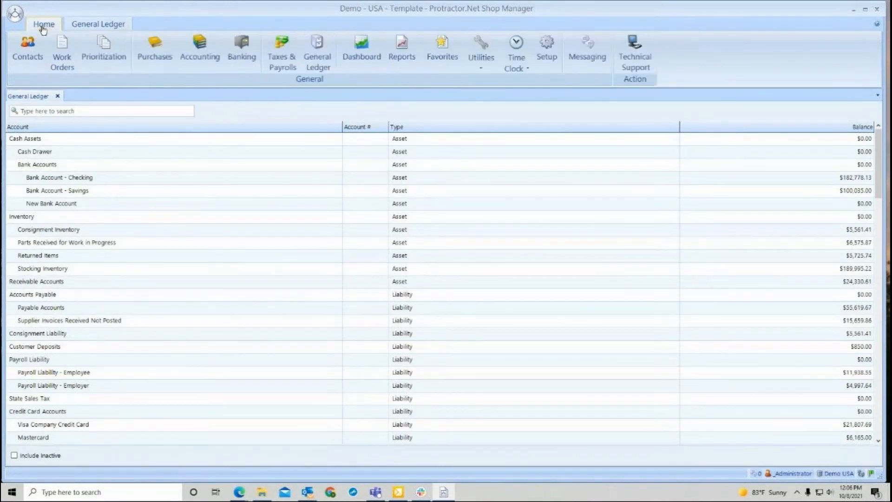
left_click(204, 51)
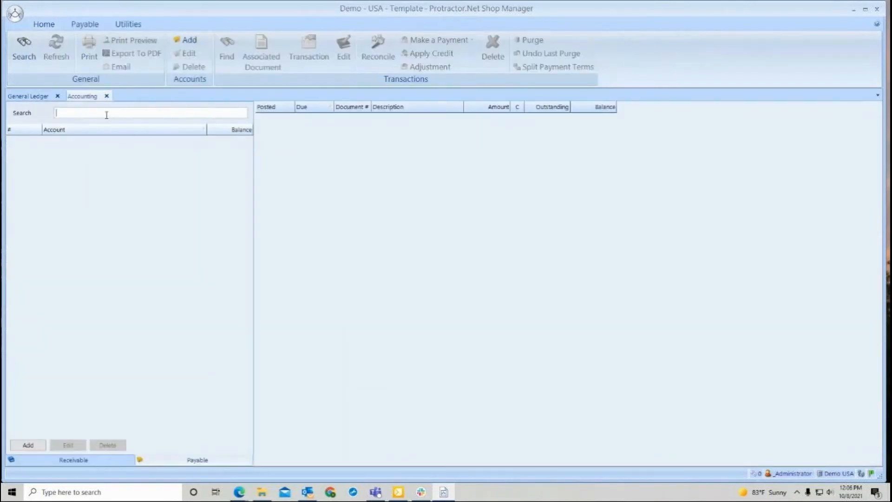
left_click(65, 461)
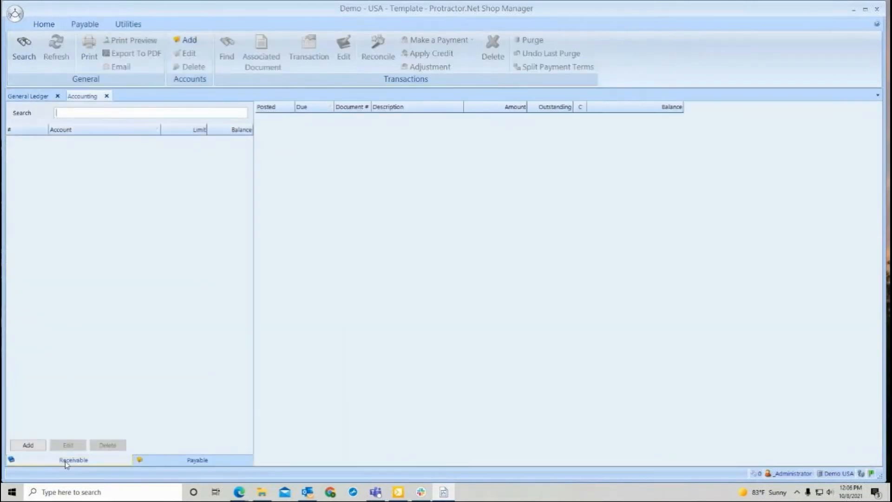
left_click(96, 116)
type("truck")
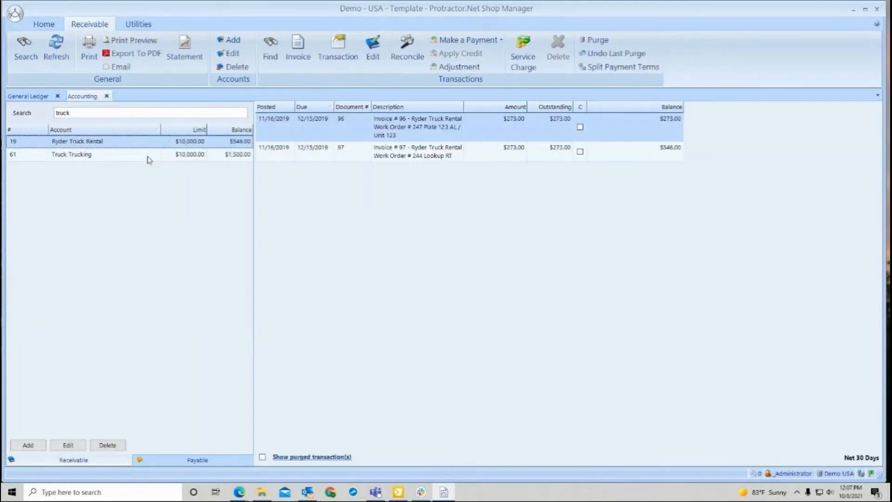
left_click(148, 156)
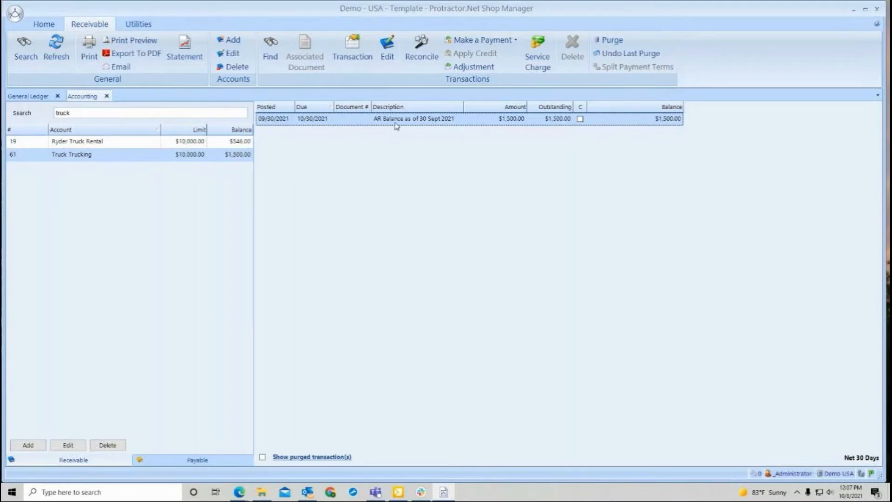
Open the Receivable Accounts journal from the general ledger and list its entries starting from 09/30/2021
left_click(31, 98)
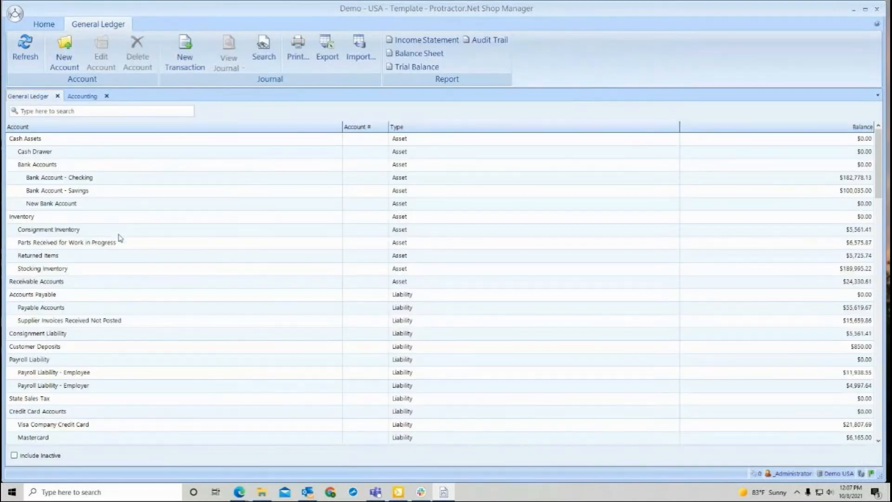
double_click(123, 281)
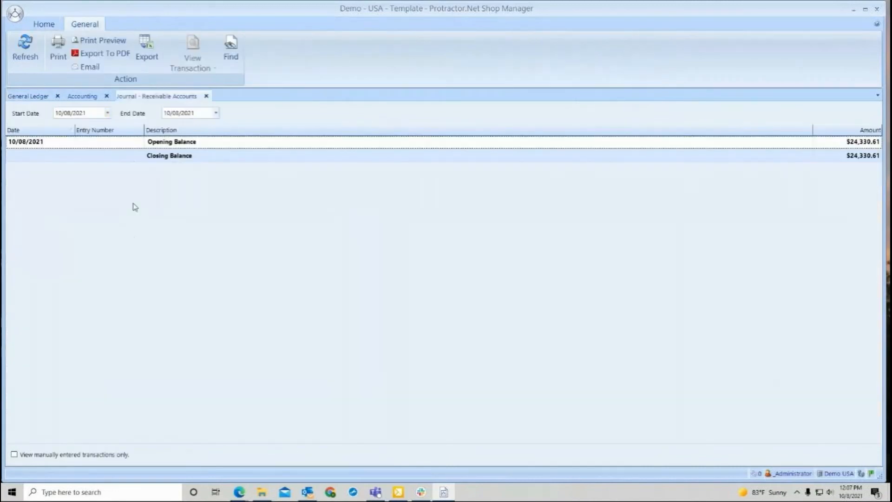
left_click(108, 113)
left_click(74, 146)
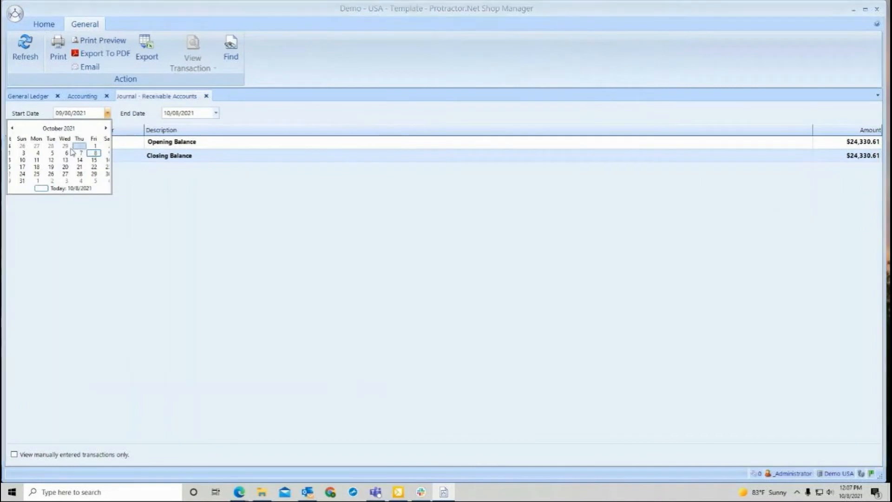
left_click(25, 47)
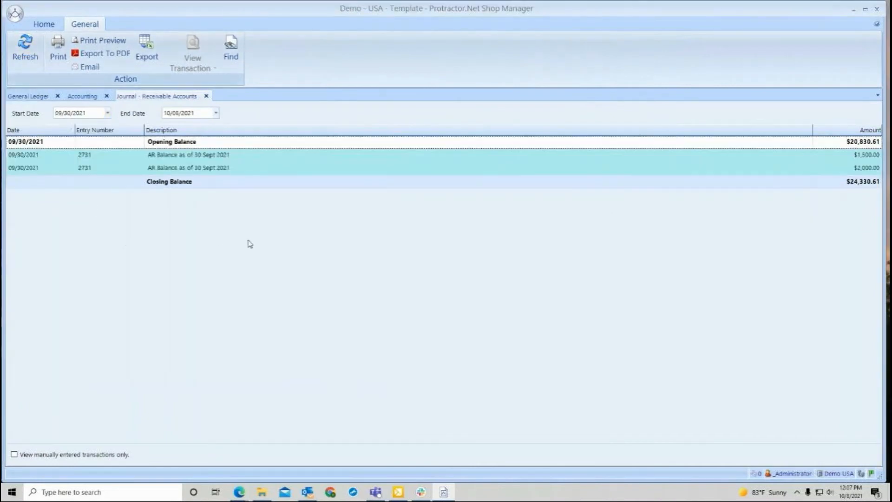
Open the $2,000.00 journal entry to review its transaction date and amounts, and close both the transaction and the journal
double_click(277, 168)
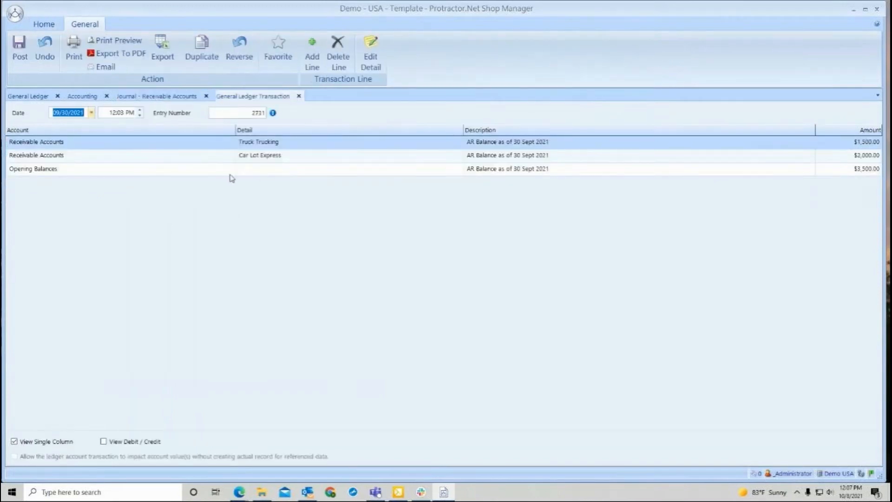
left_click(92, 113)
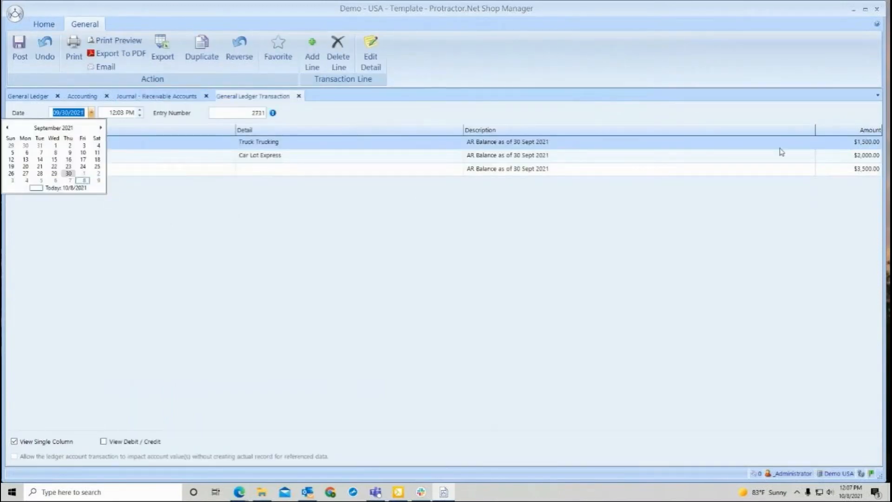
left_click(842, 145)
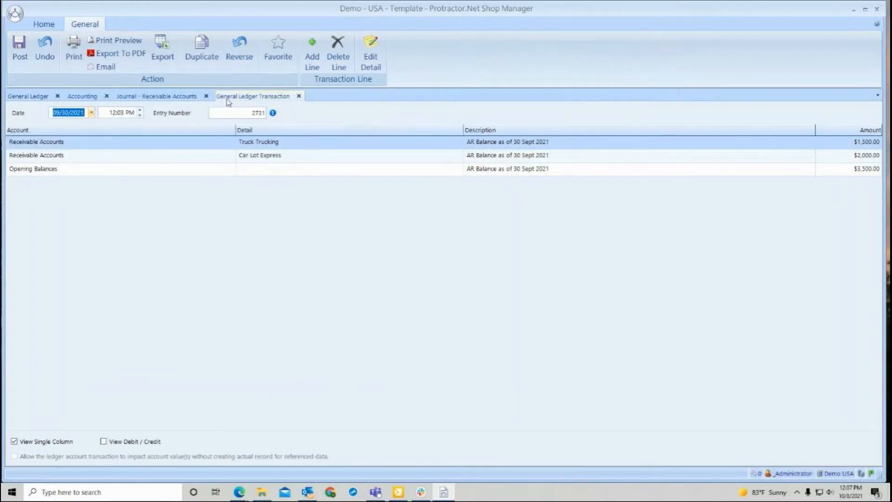
left_click(299, 96)
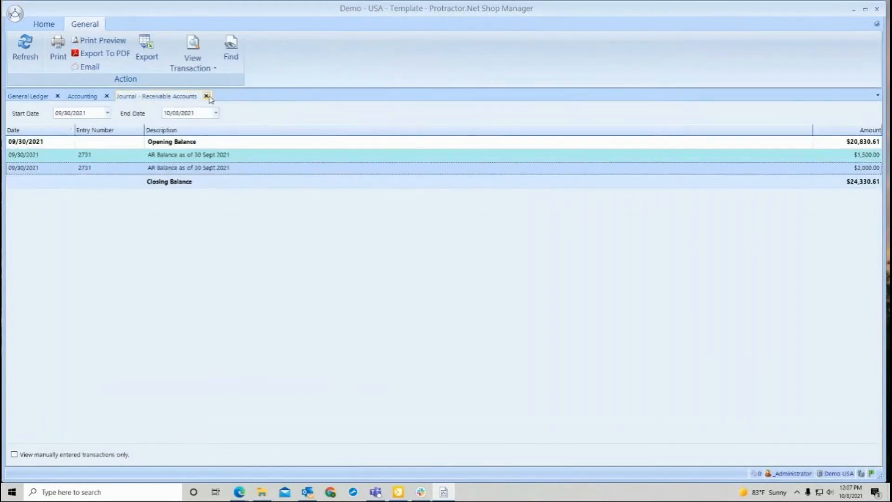
left_click(207, 96)
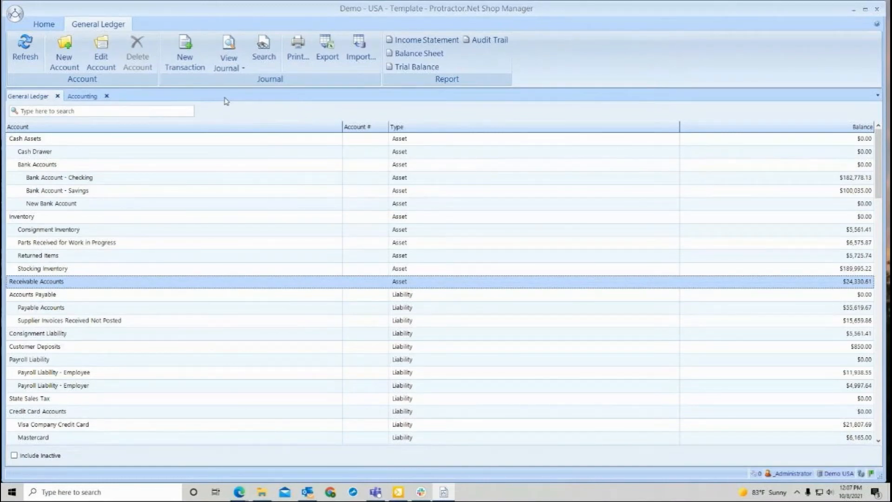
Create a new general ledger transaction dated 09/30/2021 and add a Receivable Accounts line
left_click(186, 54)
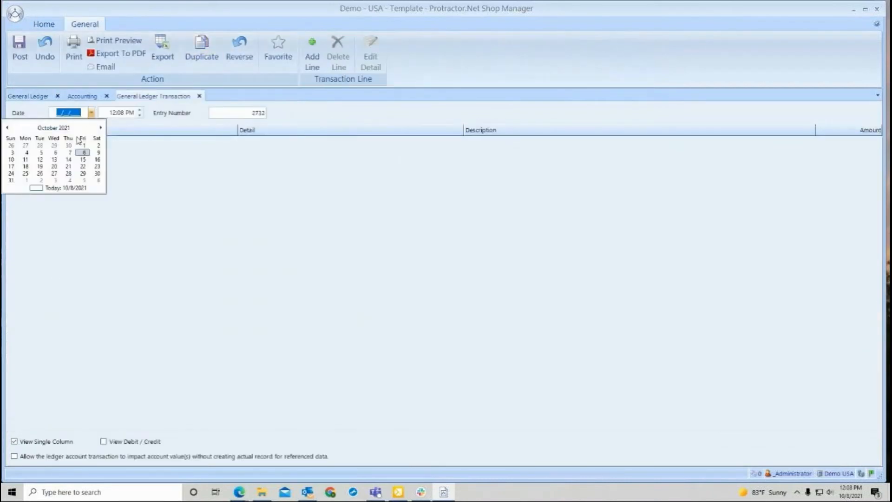
left_click(68, 146)
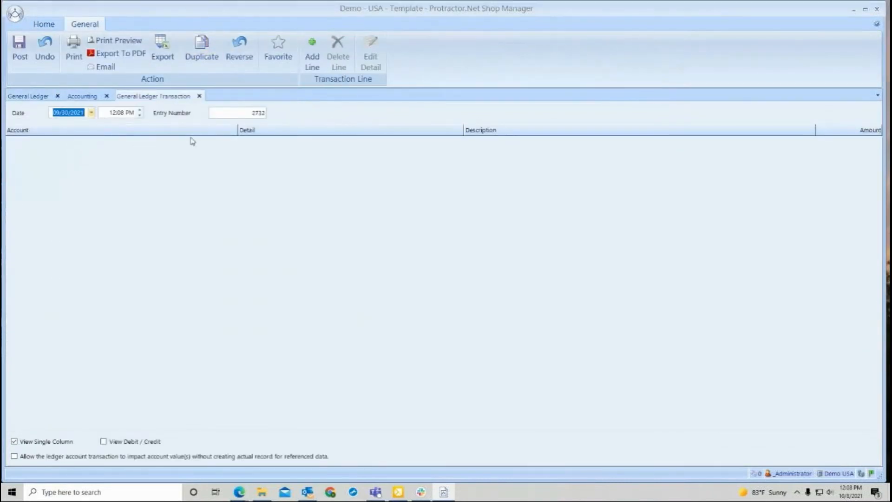
left_click(310, 58)
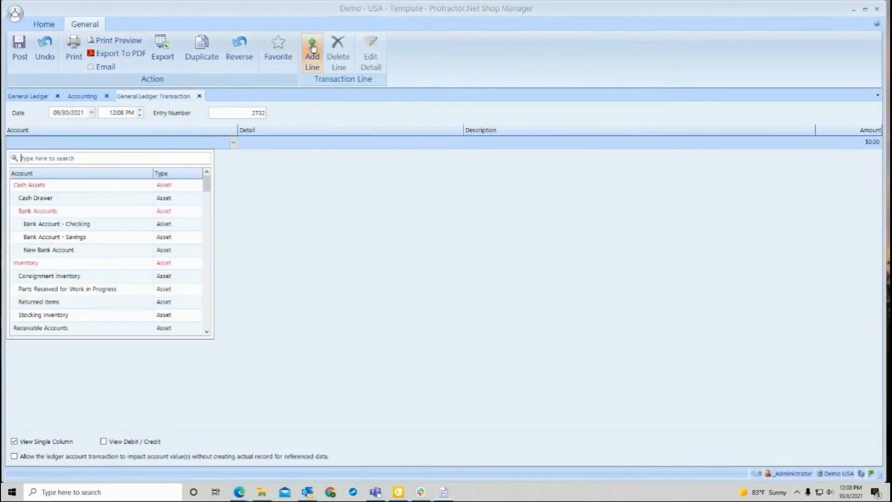
left_click(56, 327)
Find the individual customer's receivable account by last name and assign it as the line's detail
left_click(280, 145)
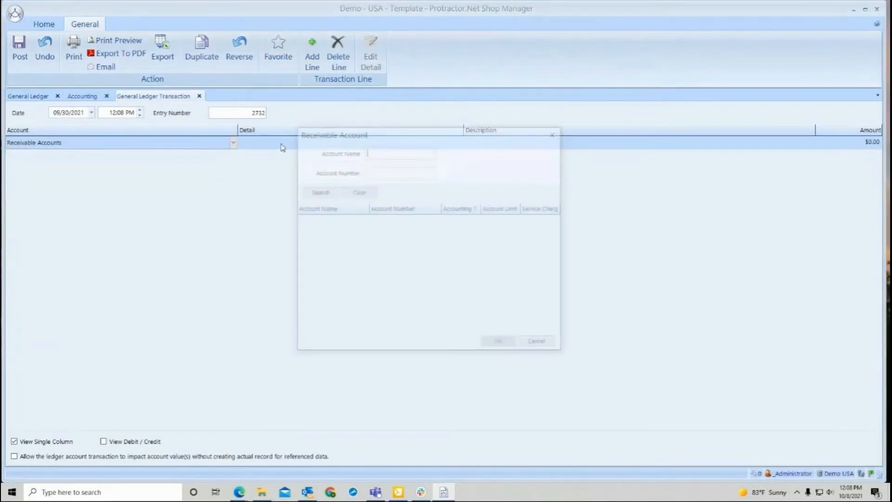
type("n")
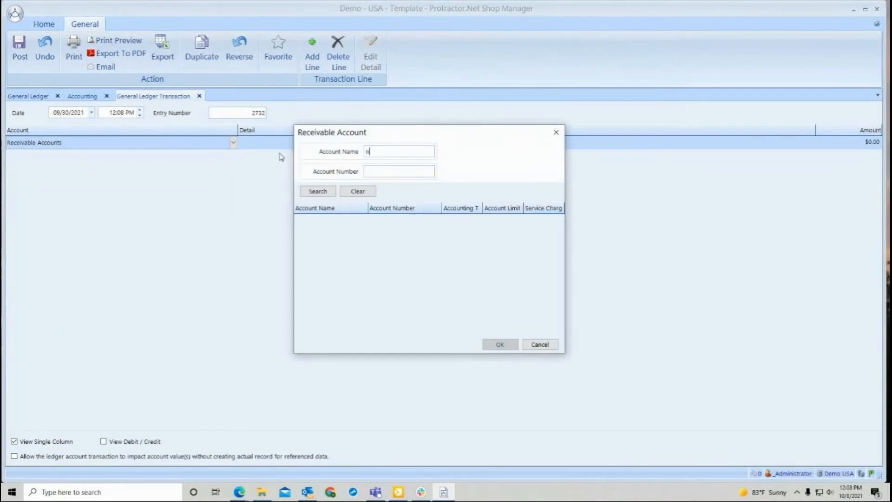
type("abors")
left_click(317, 191)
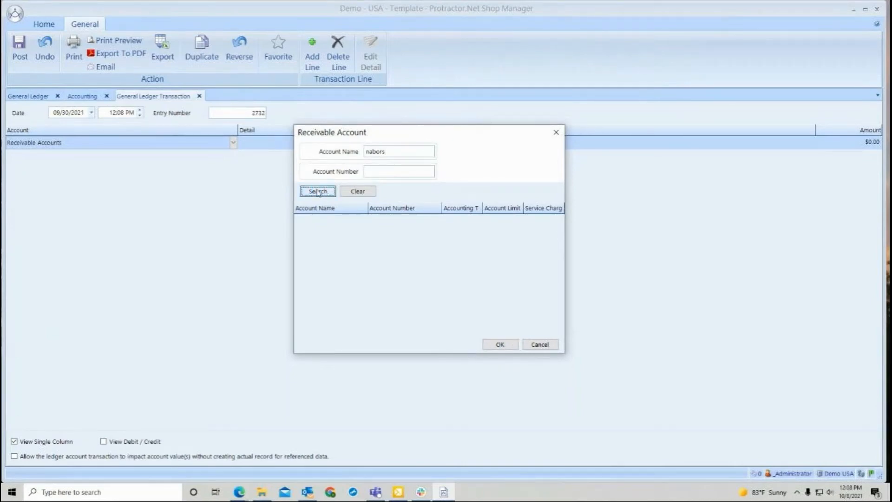
left_click(499, 344)
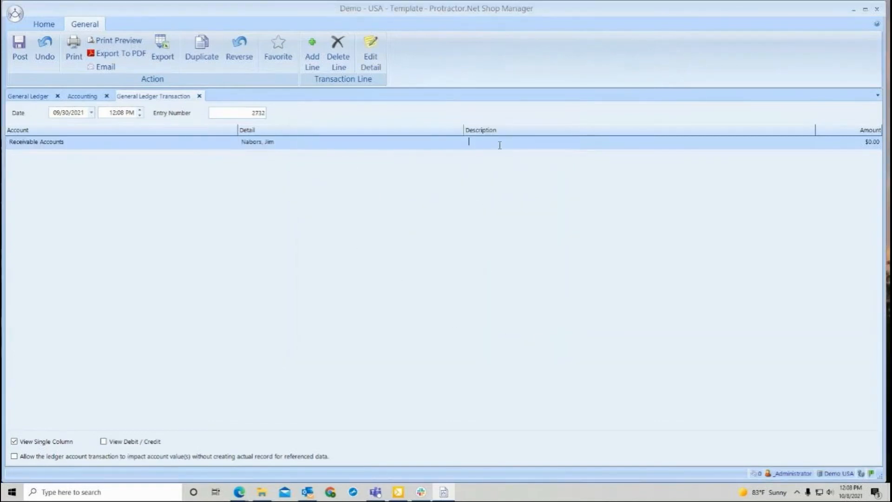
Enter "Inv 123" as the customer line's description and set its amount to $150.00
type("Inv 123")
left_click(847, 143)
left_click_drag(847, 143, 850, 181)
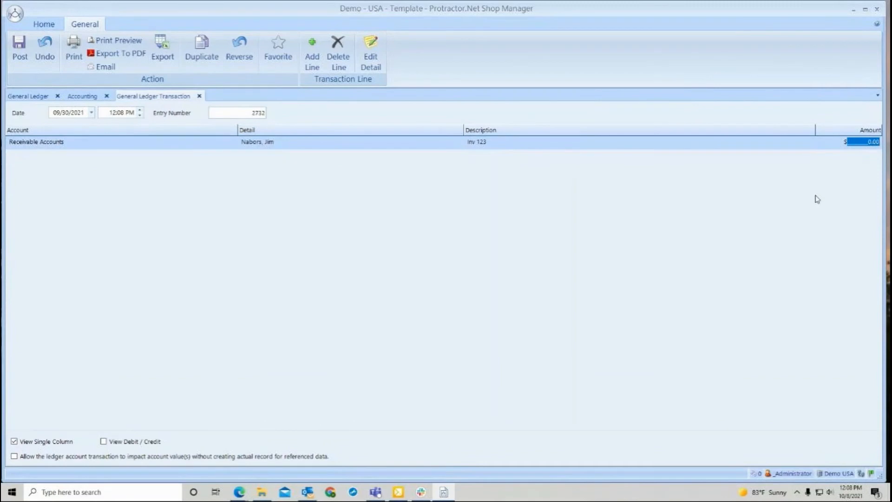
type("150")
Add a second Receivable Accounts line and assign the same individual customer's account as its detail
left_click(311, 53)
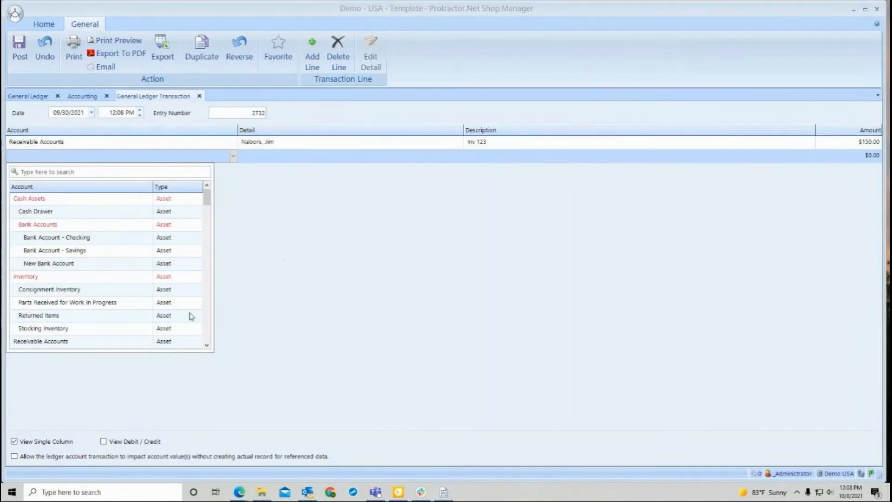
left_click(75, 342)
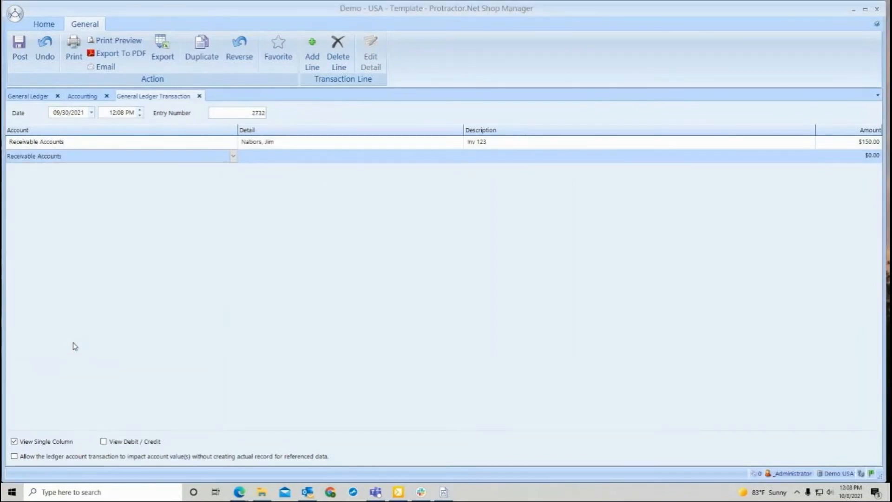
left_click(282, 159)
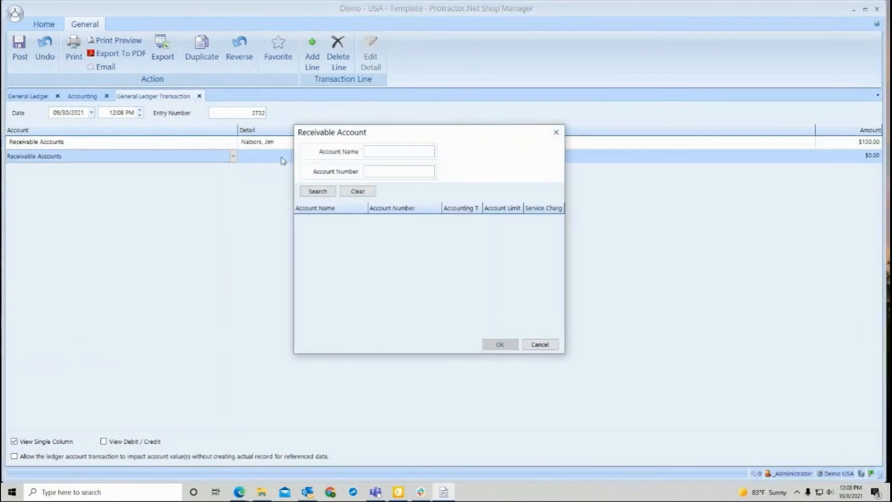
type("nabor")
key("Return")
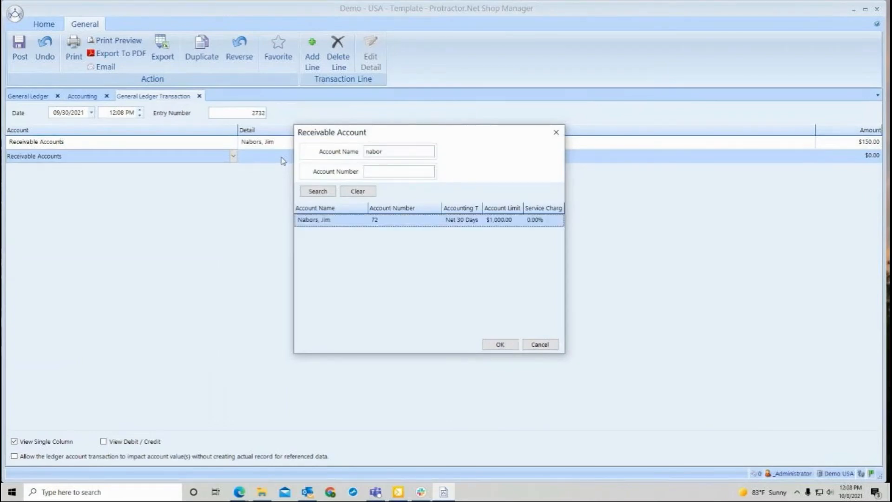
left_click(499, 345)
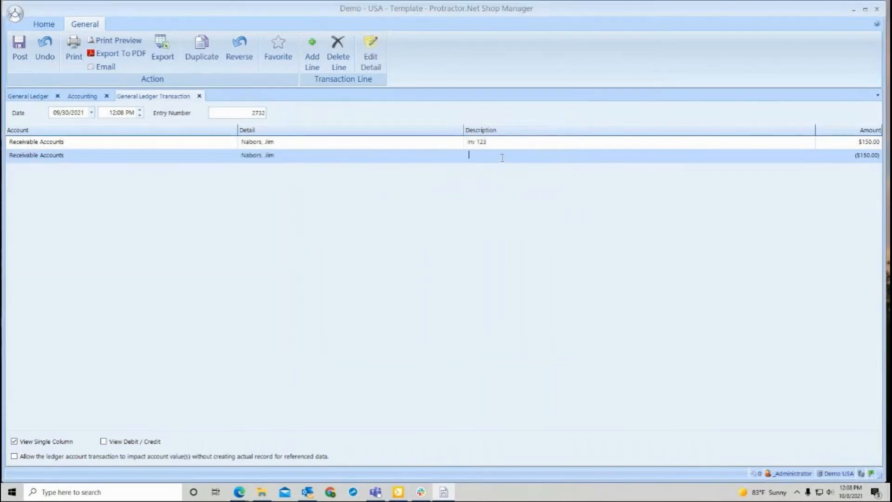
Enter "Inv236" as the second receivable line's description and set its amount to $75.00
type("Inv236")
left_click(853, 157)
left_click_drag(850, 157, 875, 156)
type("73")
key("BackSpace")
type("5.00")
Add a third Receivable Accounts line and assign the same individual customer's account as its detail
left_click(312, 55)
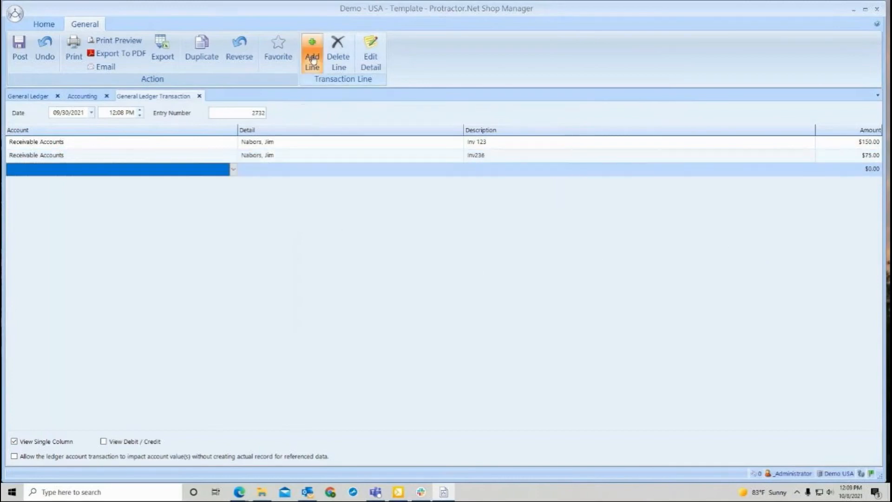
left_click(80, 355)
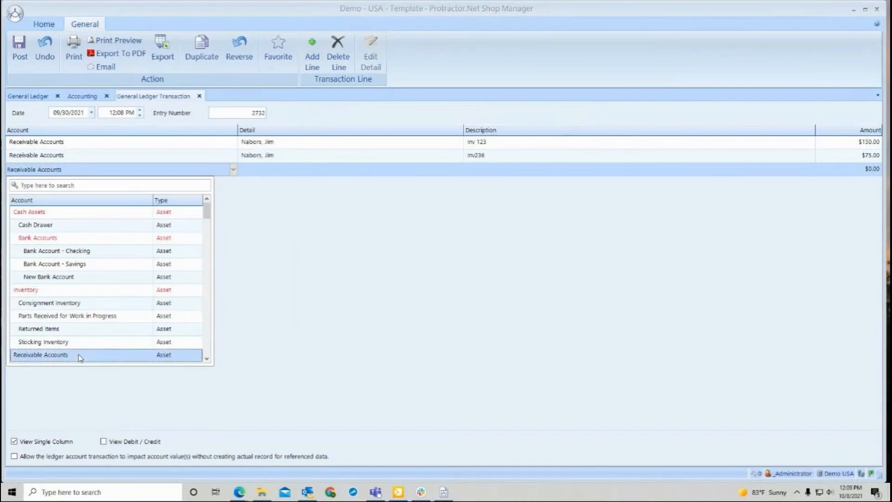
left_click(293, 171)
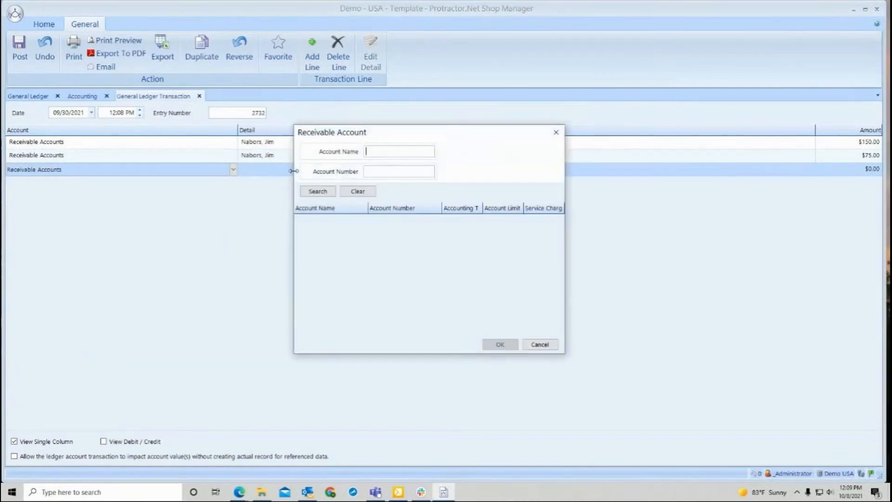
type("nabor")
key("Return")
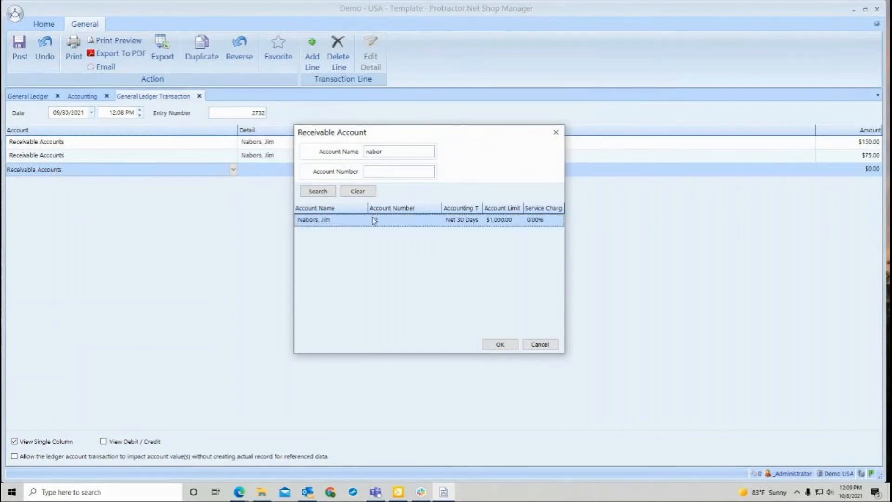
left_click(498, 344)
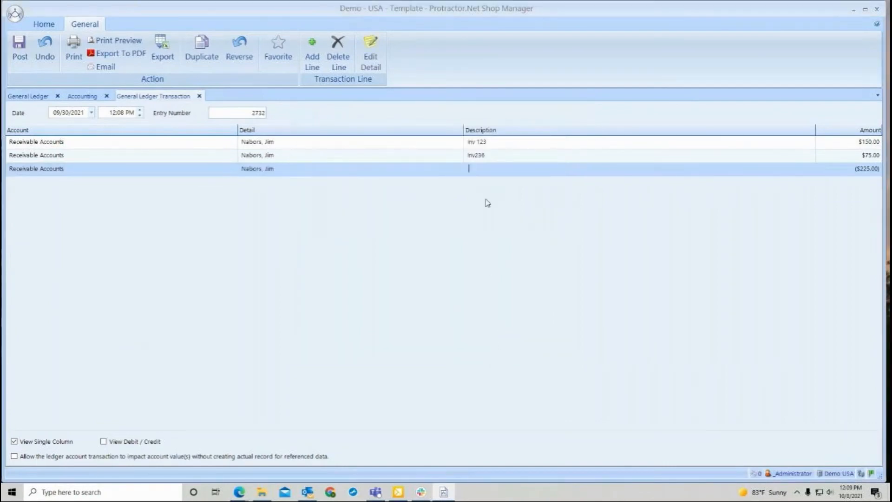
Describe the third receivable line as "CInv569" and set its amount to -10.00 as a credit
type("Clnv569")
left_click(842, 170)
double_click(842, 170)
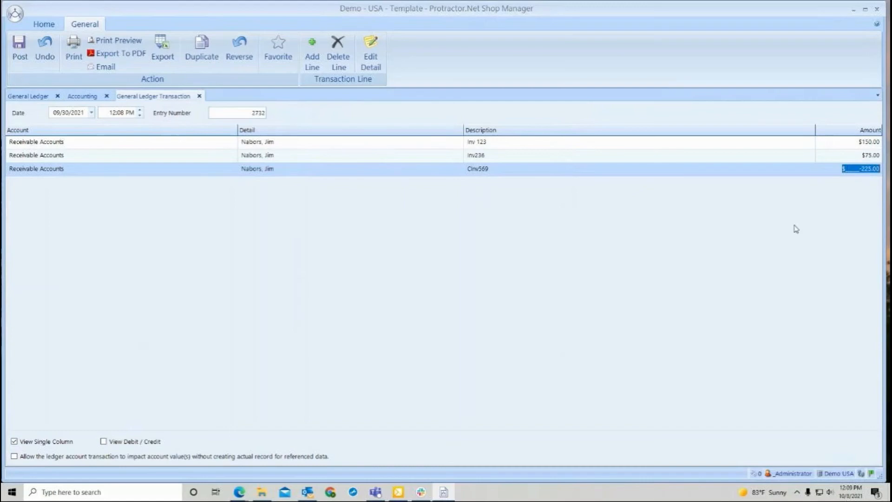
type("-10.00")
Add a balancing Opening Balances line described "30-Sept 2021 AR Balance" and post the transaction
left_click(314, 56)
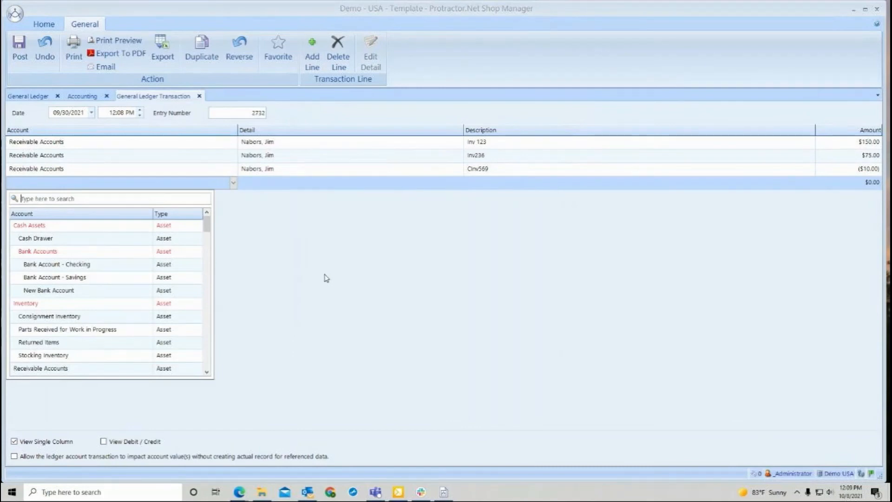
type("op")
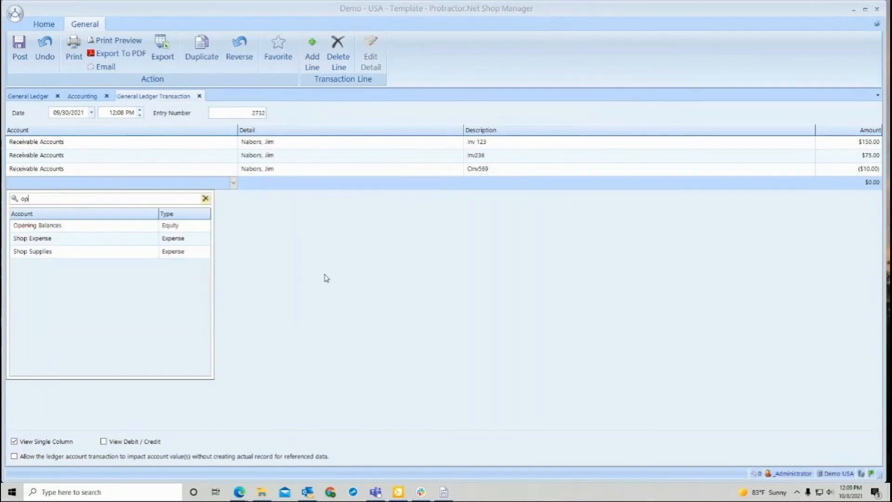
left_click(136, 227)
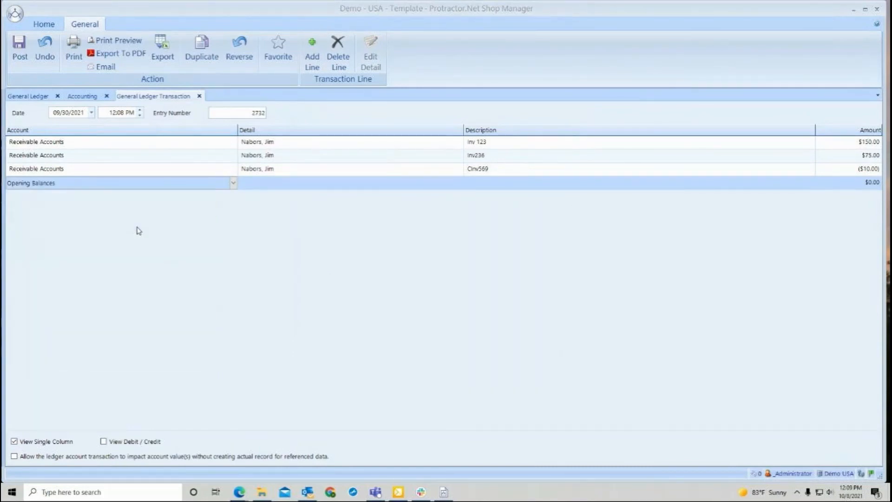
left_click(474, 185)
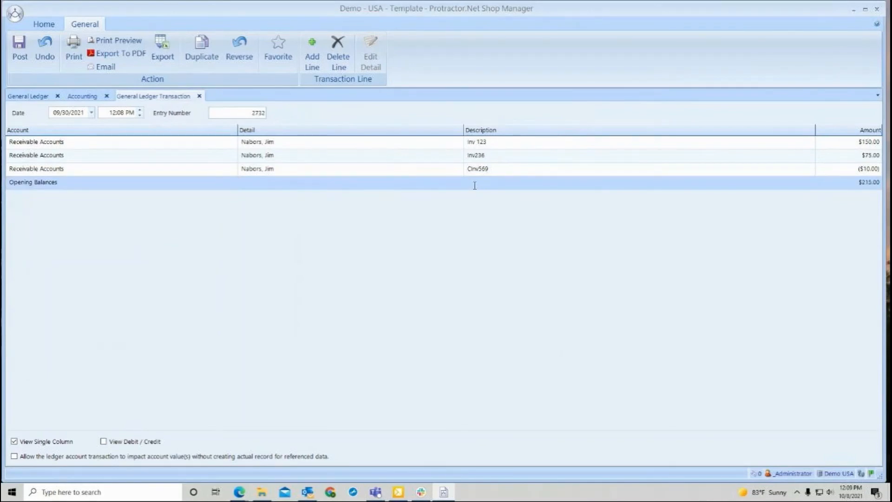
type("30-Sept 2021 AR Balance")
left_click(25, 50)
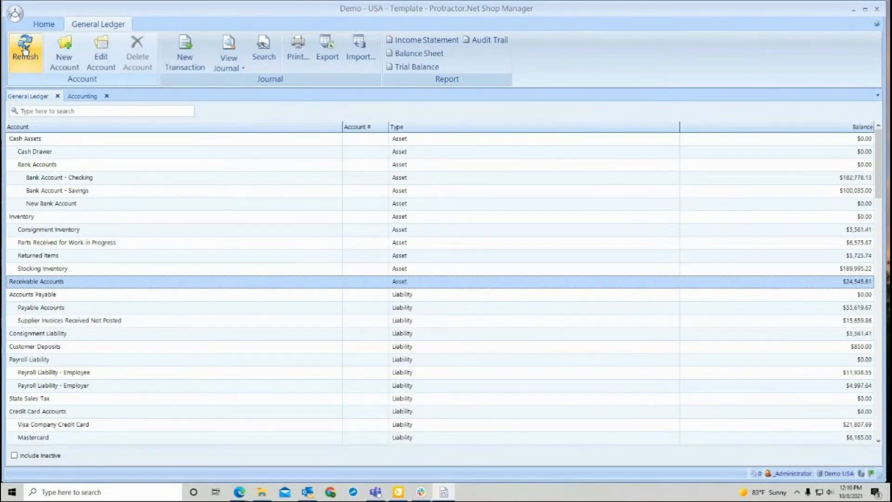
Find the individual customer's account by last name in the accounting receivables and review its posted transactions
left_click(83, 96)
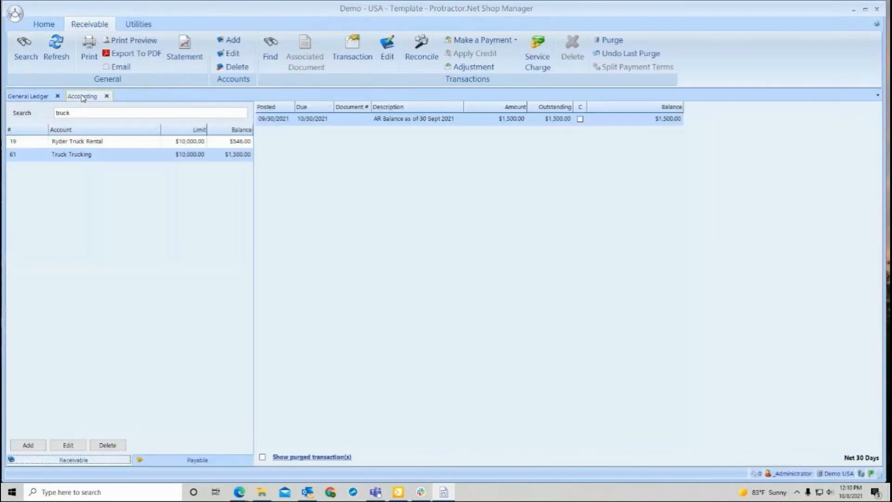
left_click_drag(71, 113, 40, 114)
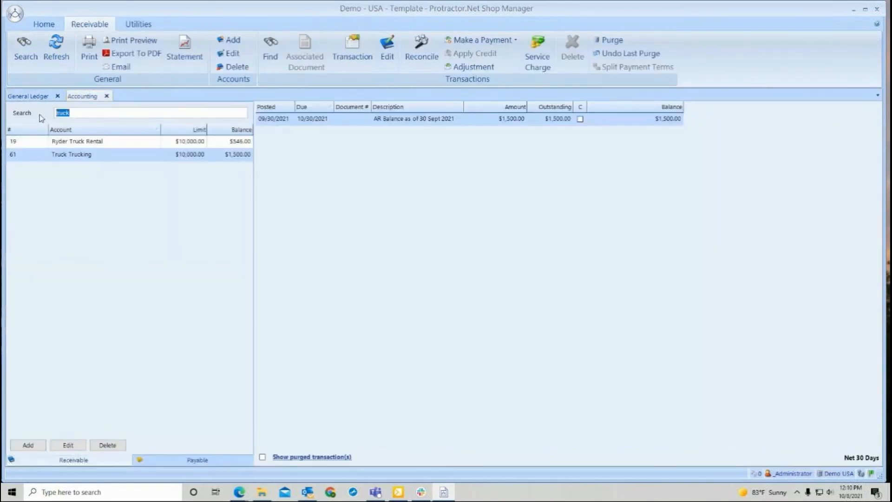
type("nabor")
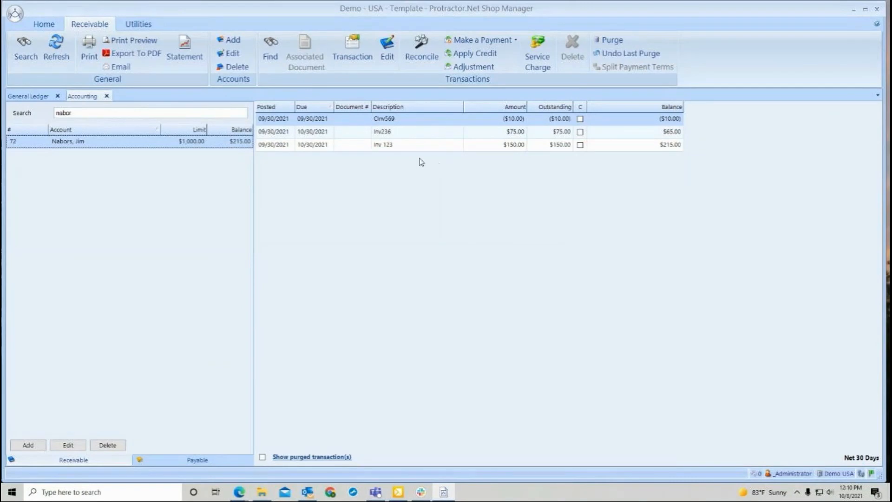
Change the due date of the customer's Inv236 transaction to 10/15/2021
left_click(325, 133)
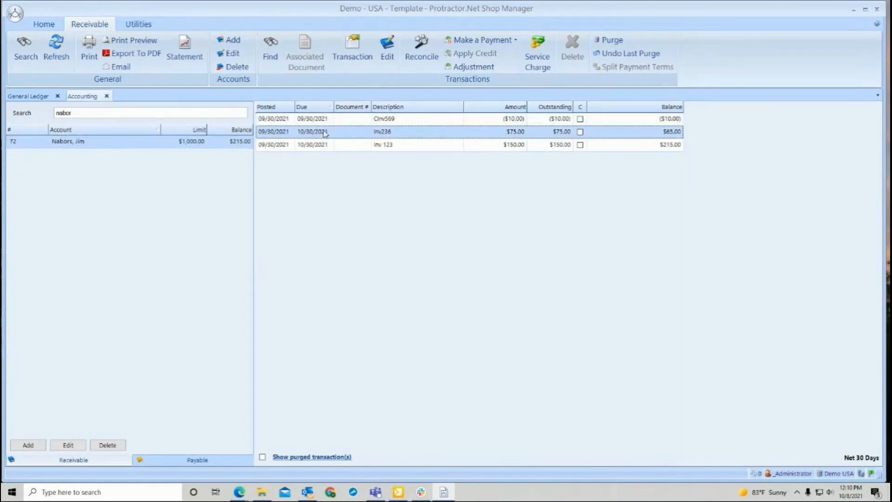
left_click(385, 51)
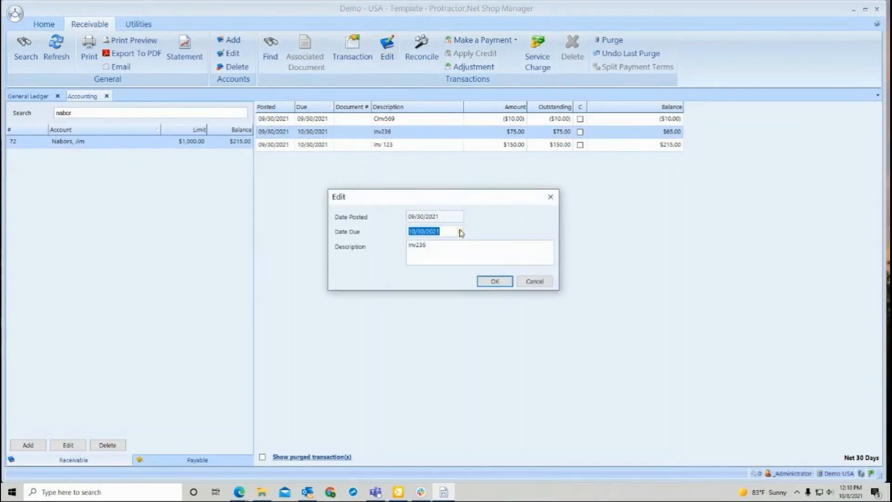
left_click(460, 231)
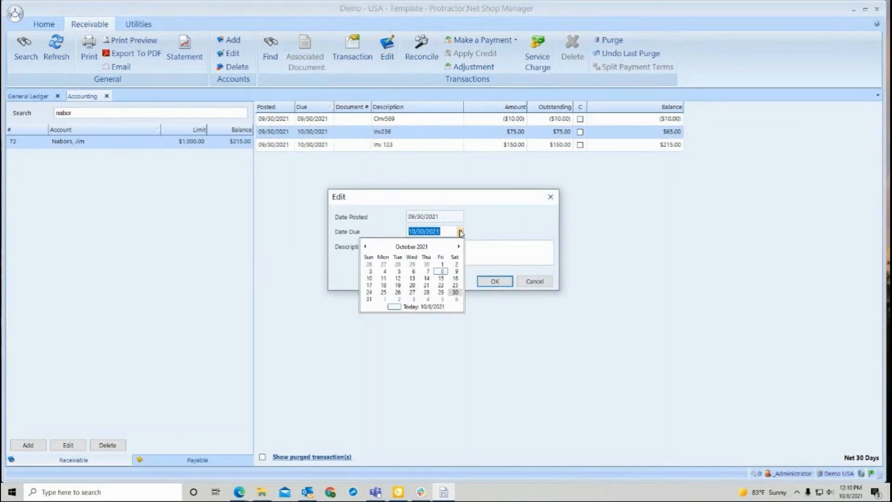
left_click(441, 278)
left_click(494, 281)
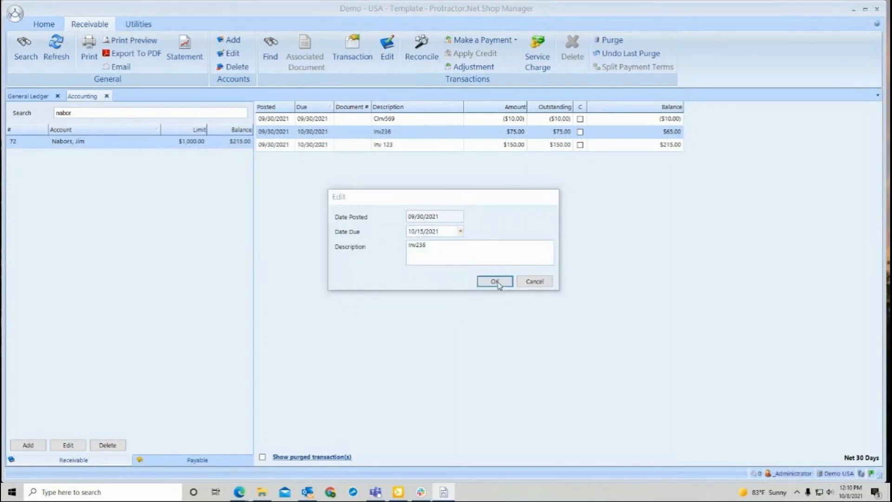
Change the due date of the customer's Inv 123 transaction to 10/22/2021
left_click(316, 148)
right_click(317, 148)
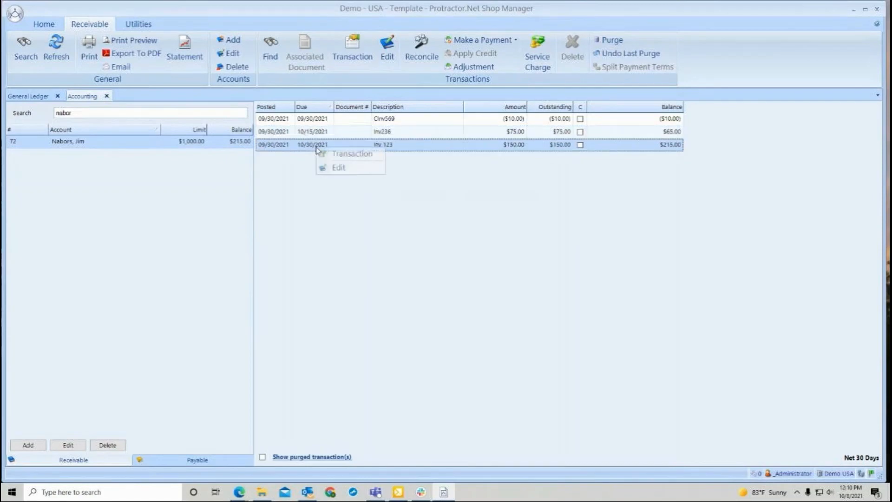
left_click(339, 167)
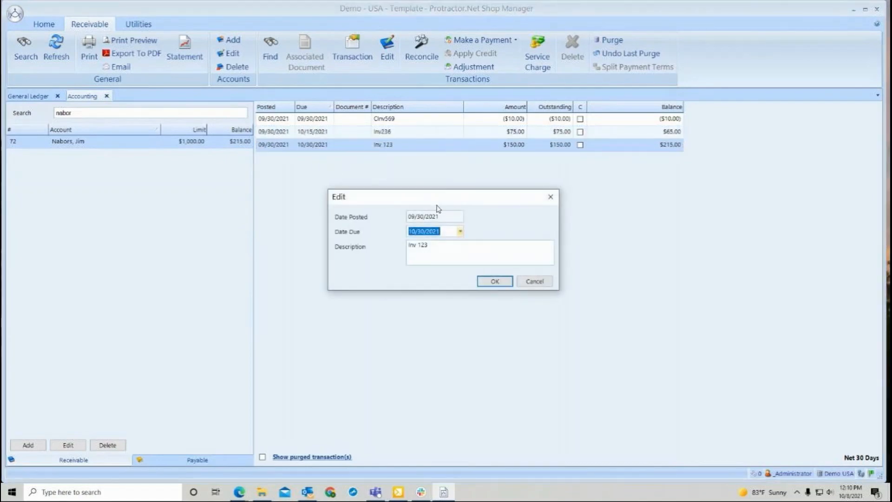
left_click(459, 231)
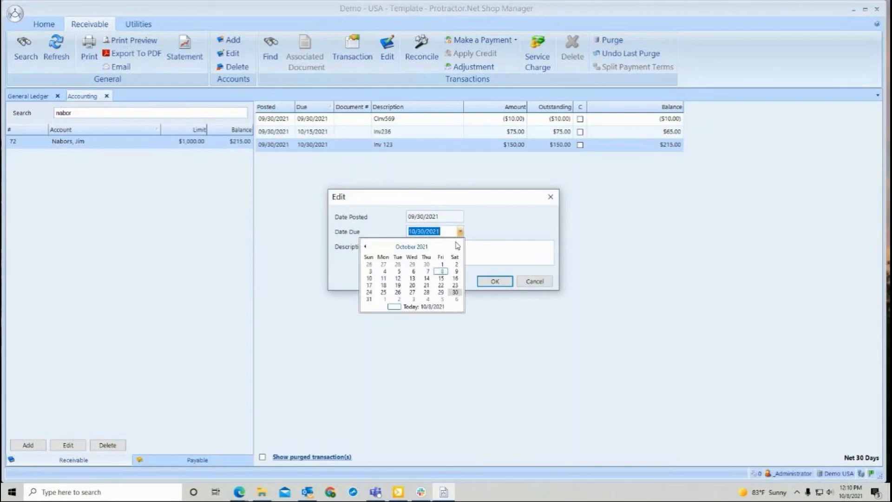
left_click(440, 285)
left_click(493, 281)
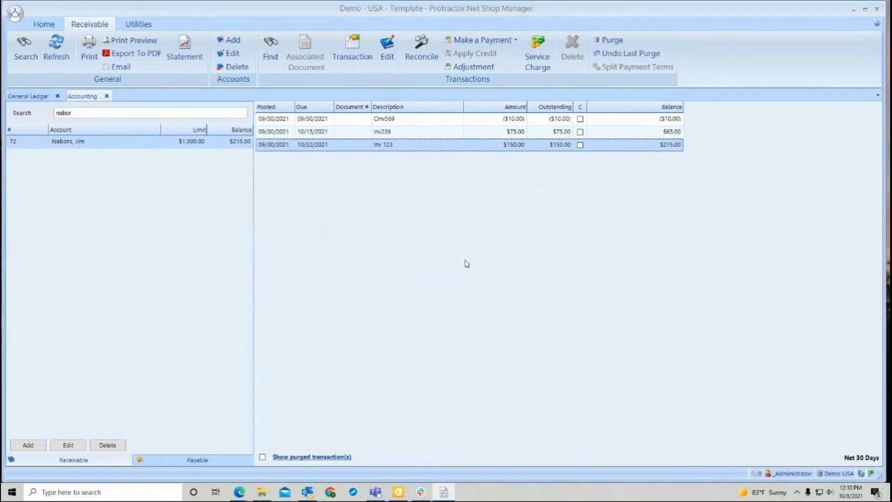